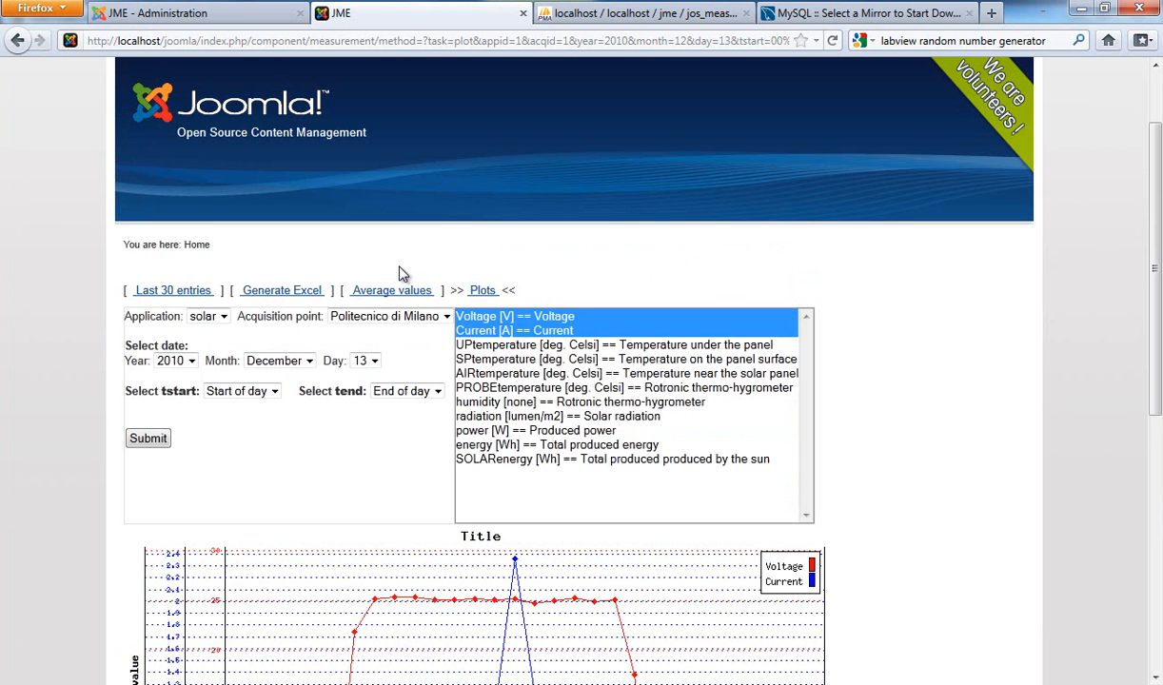
Step: Log in to the Joomla administration with the administrator username and password, and dismiss the offer to remember the password
click(202, 13)
mouse_move(309, 141)
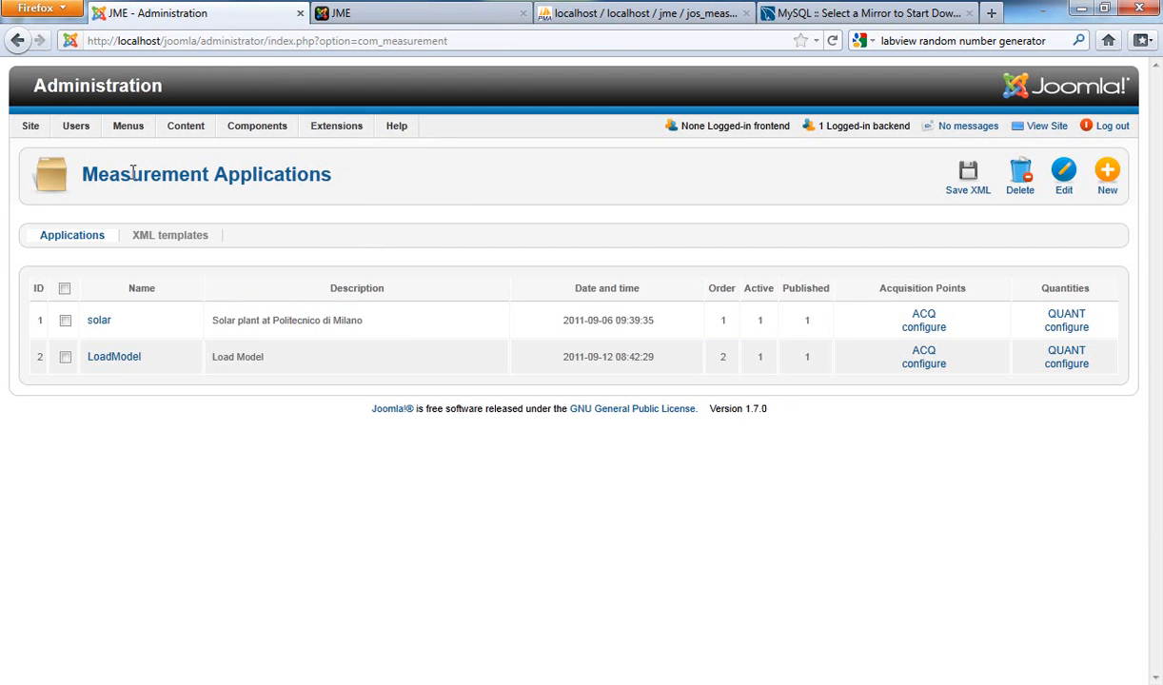
click(89, 95)
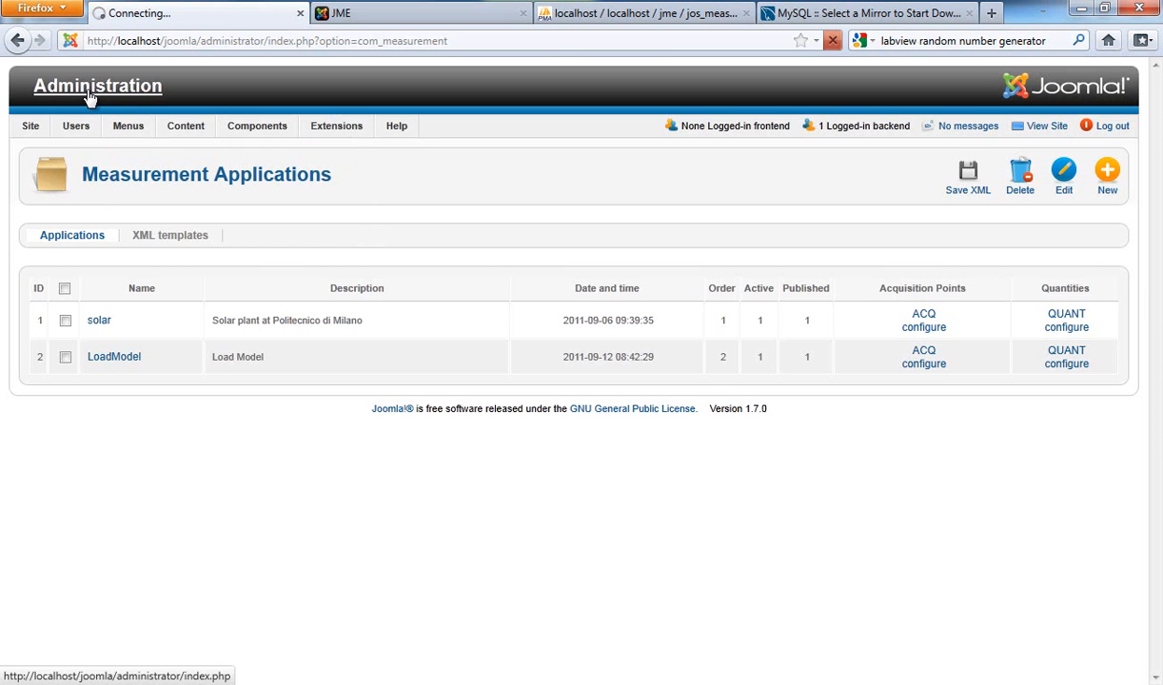
text(admin)
key(Tab)
text(jme1)
click(750, 365)
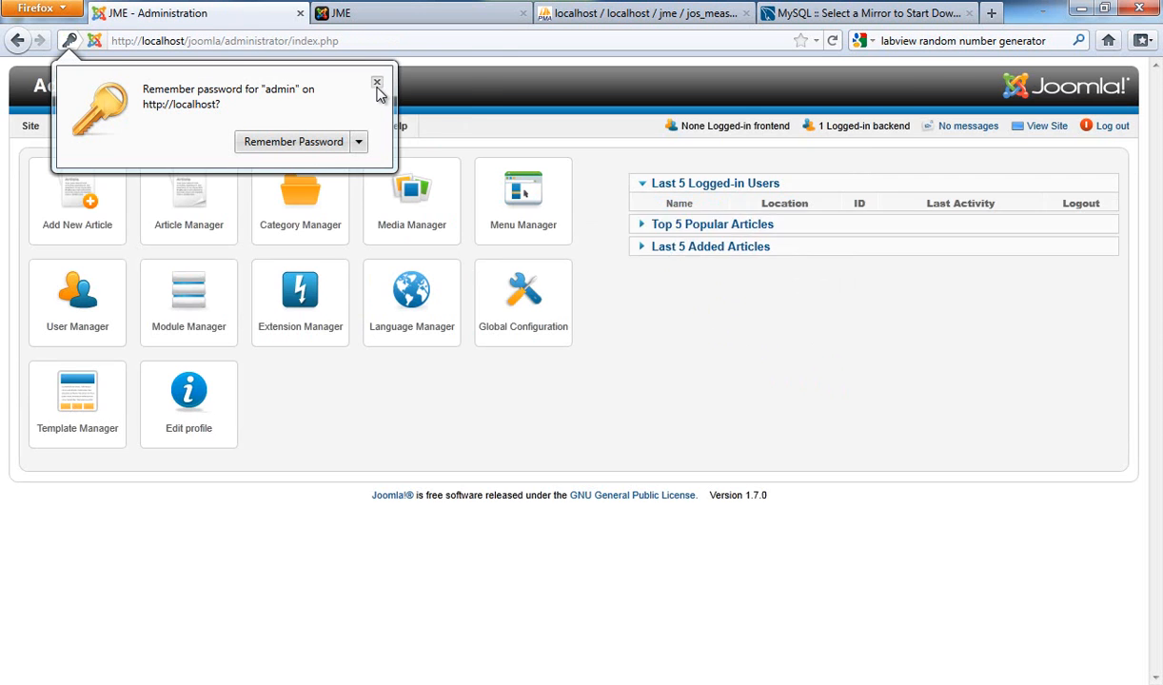
click(377, 84)
Step: Start a new application in the Measurement component and name it LoadModel
mouse_move(257, 130)
click(270, 193)
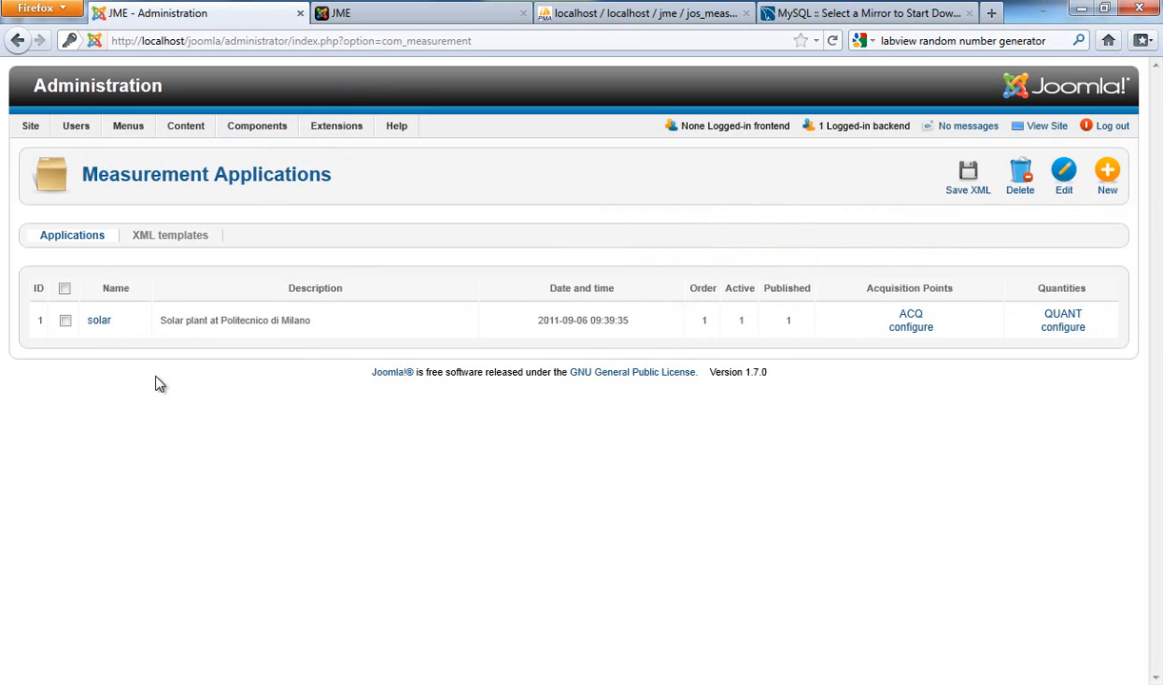
click(1101, 174)
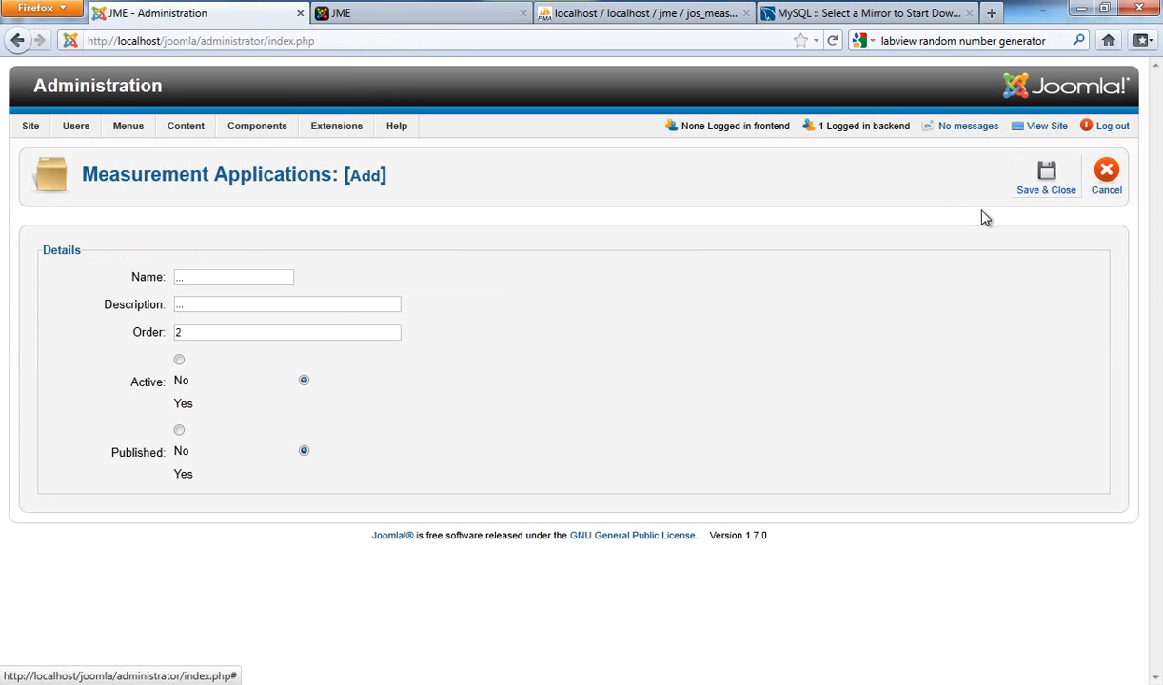
double_click(176, 305)
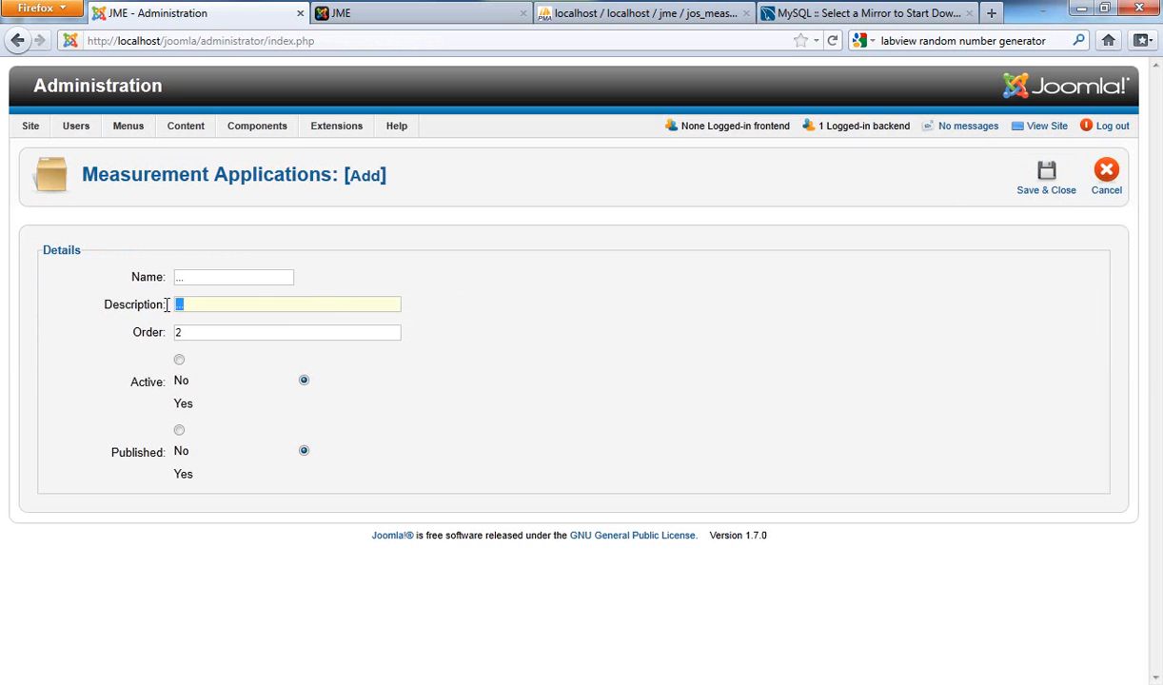
double_click(177, 276)
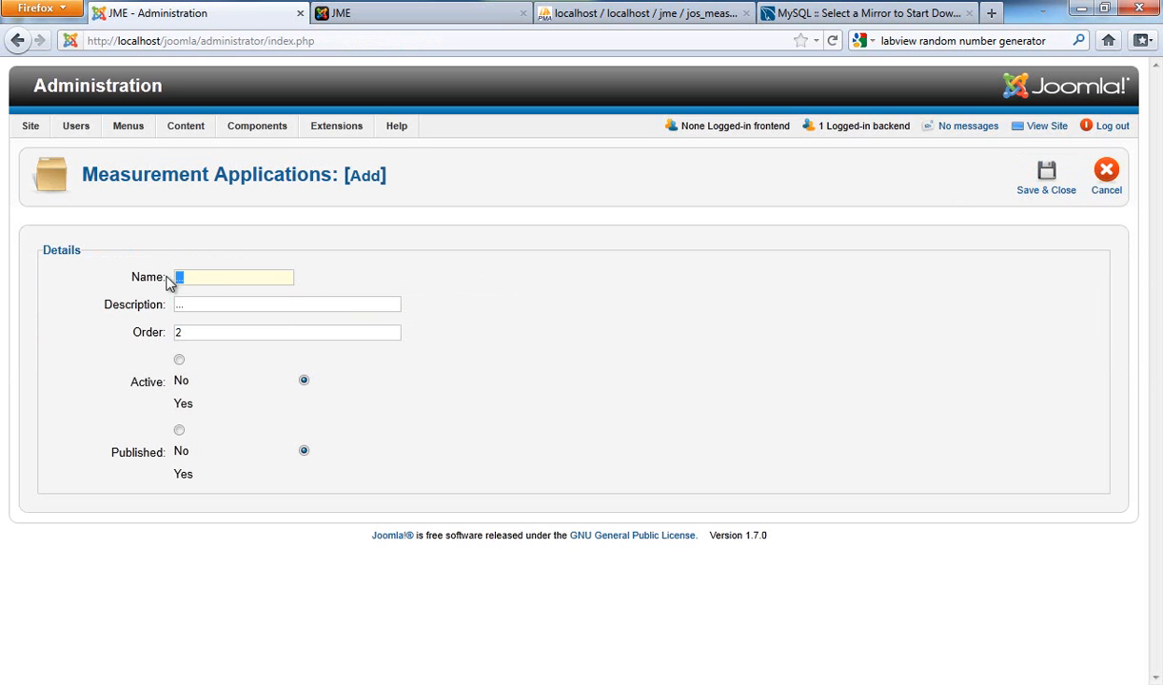
double_click(181, 305)
click(199, 278)
text(L)
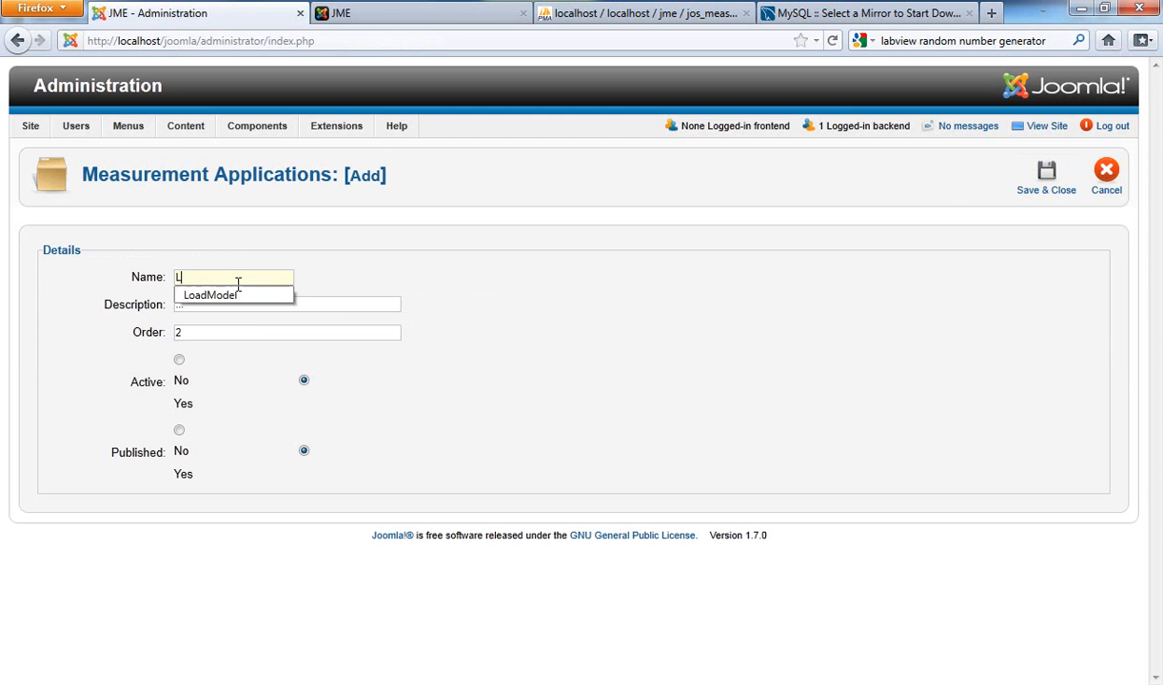
text(oad)
key(Down)
key(Return)
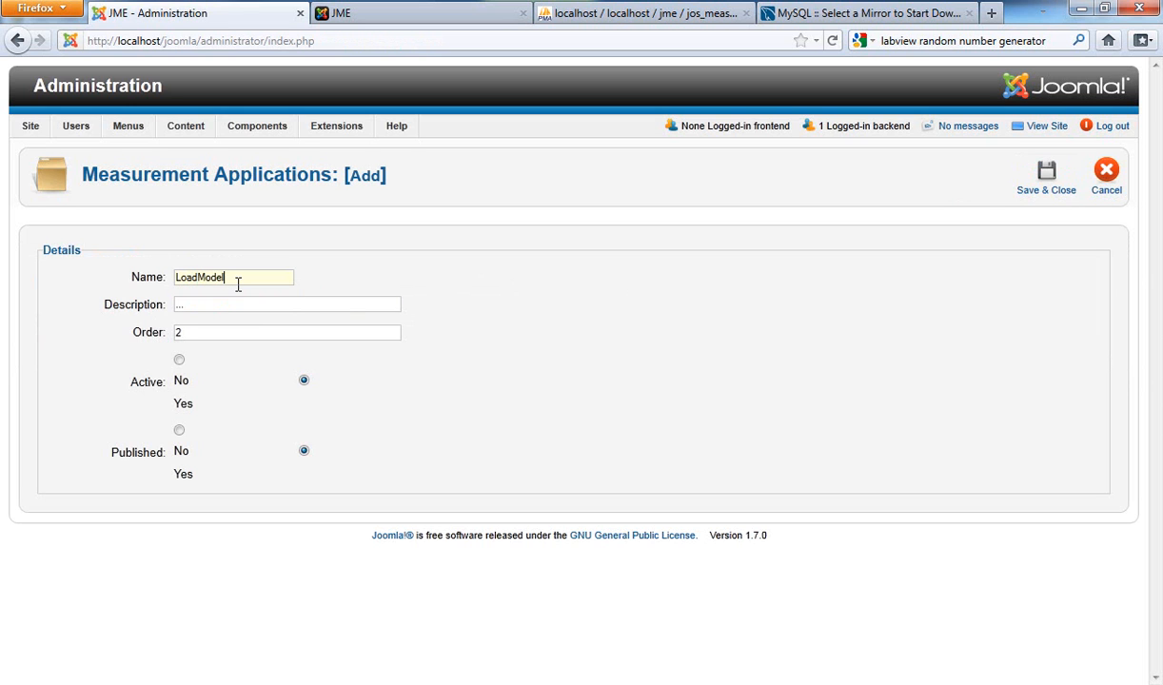
Step: Set the new application's description to Load Model and save the application
key(Tab)
text(lo)
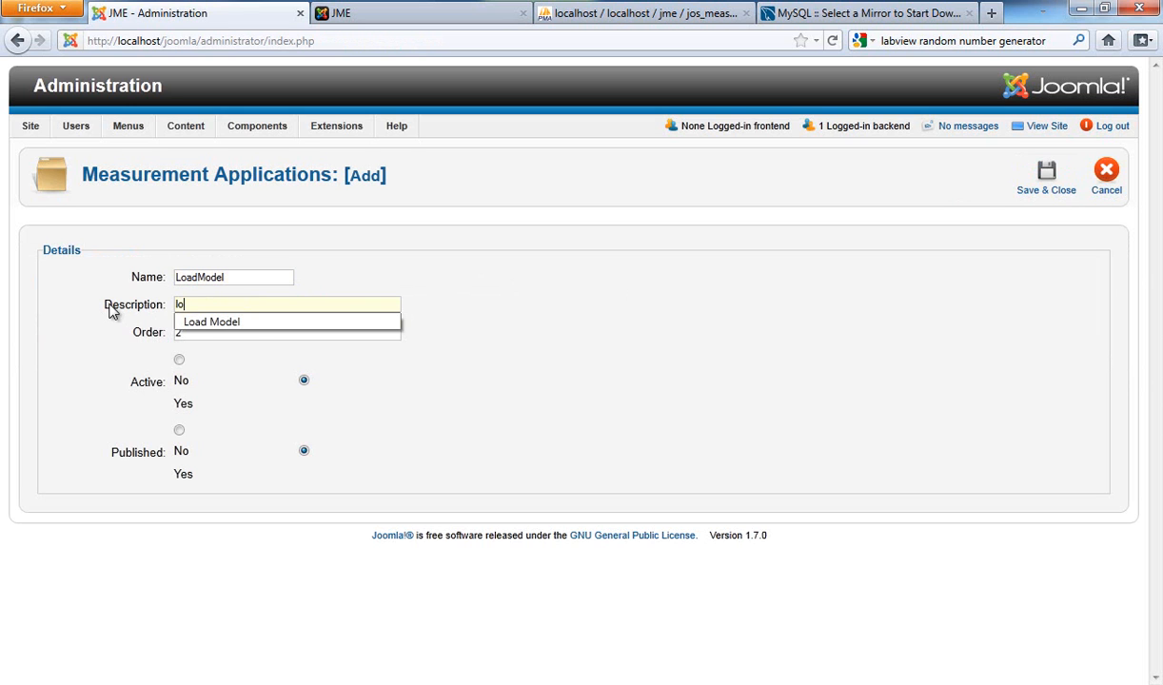
click(244, 323)
click(244, 334)
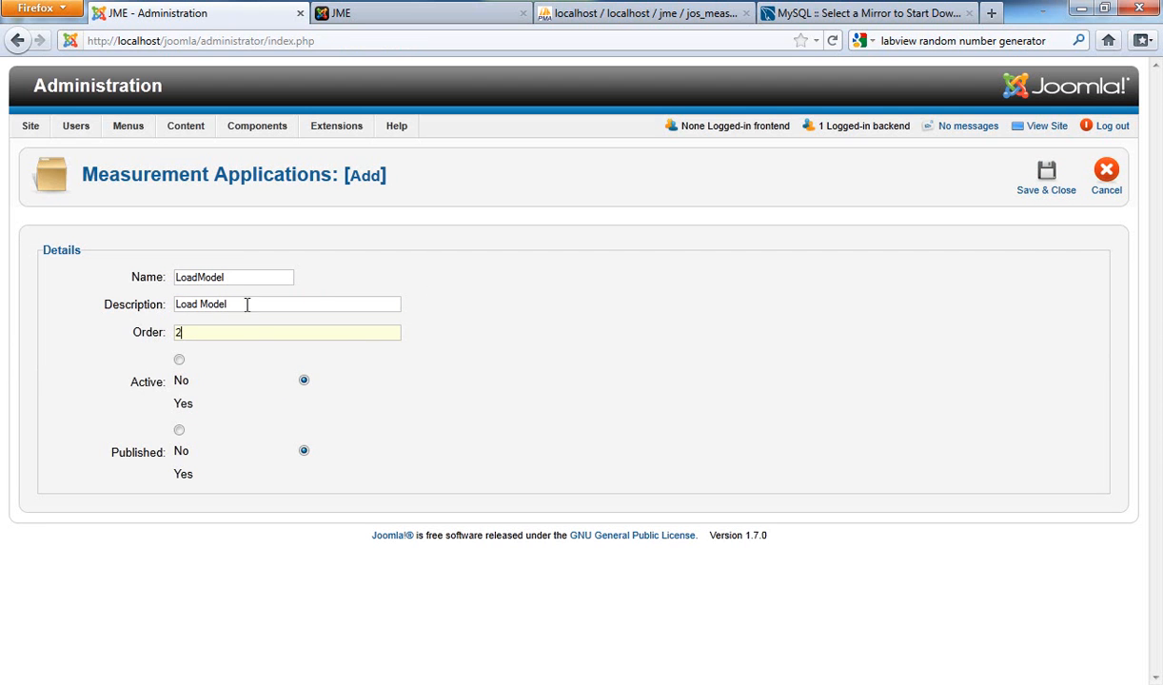
click(1057, 195)
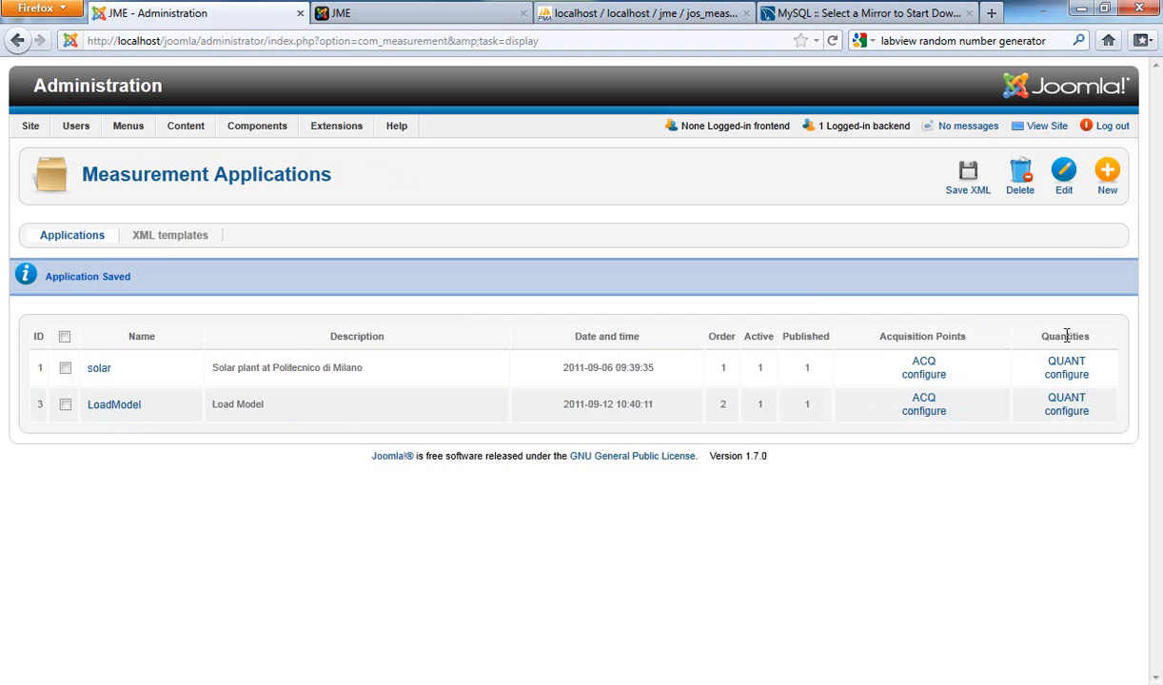
Step: Add and save an acquisition point parameter for LoadModel named Name, with description Name of ACQ and type char(30)
click(938, 413)
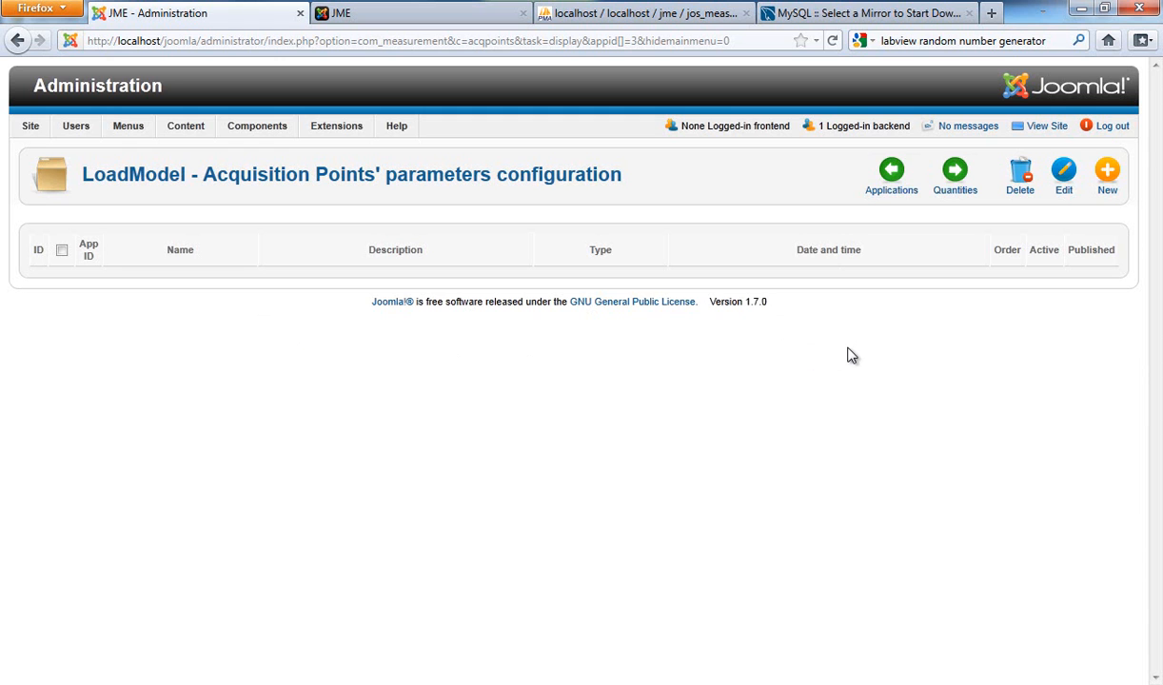
click(1108, 178)
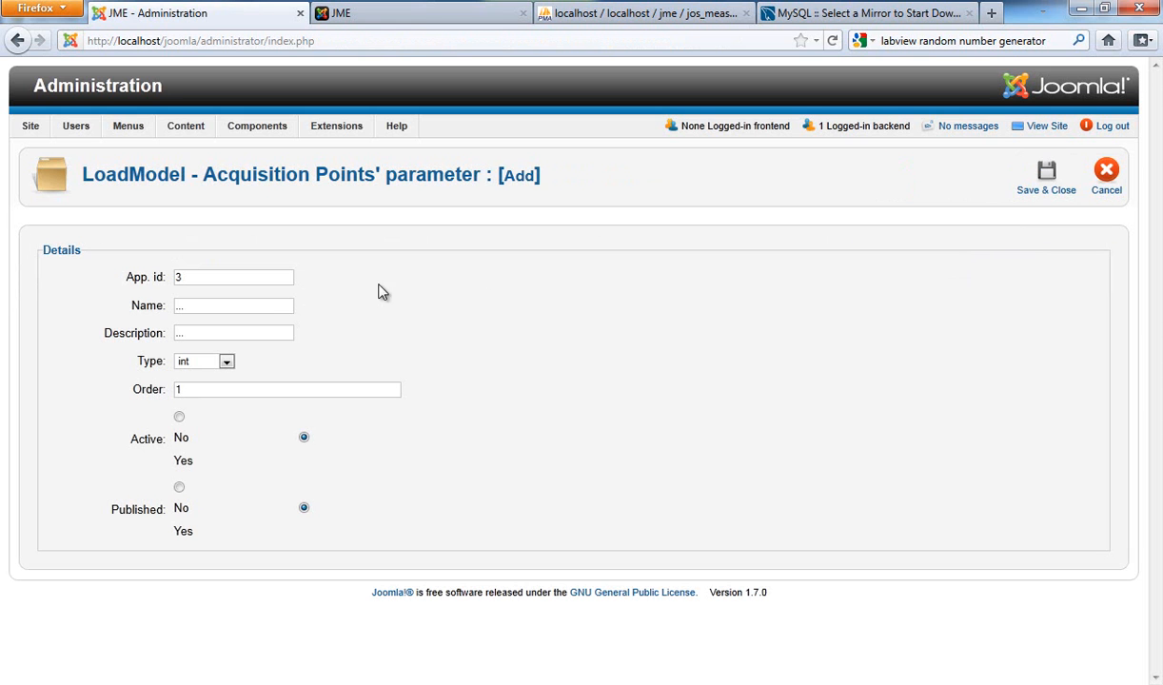
click(144, 304)
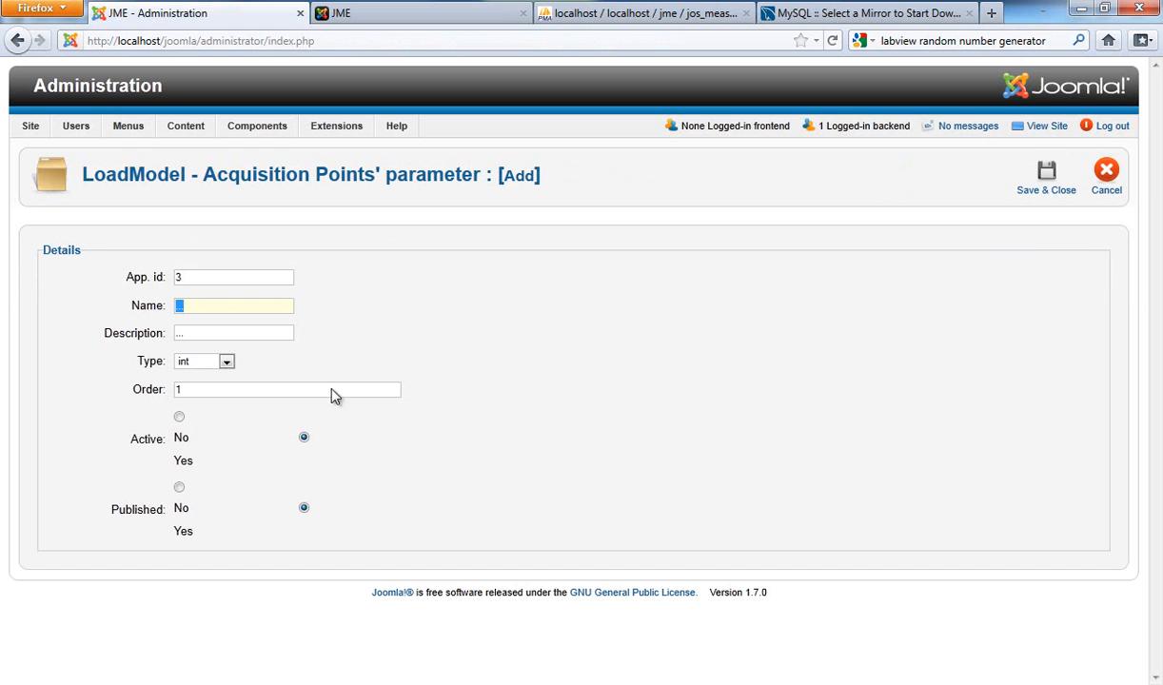
text(Name)
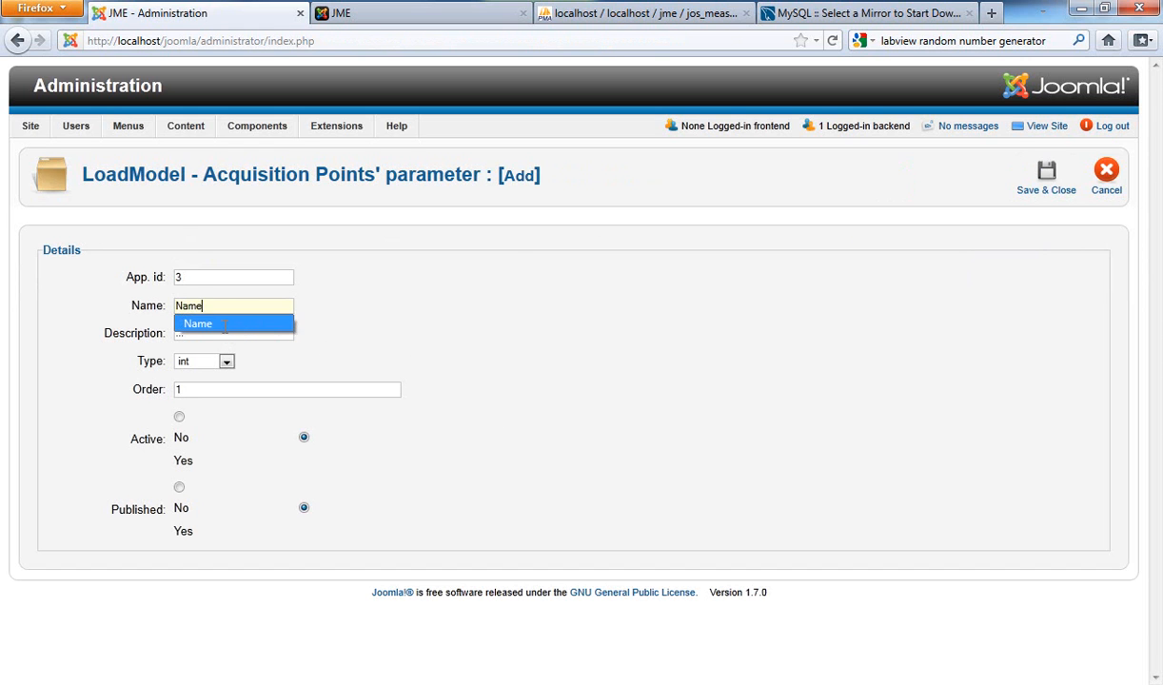
key(Tab)
text(na)
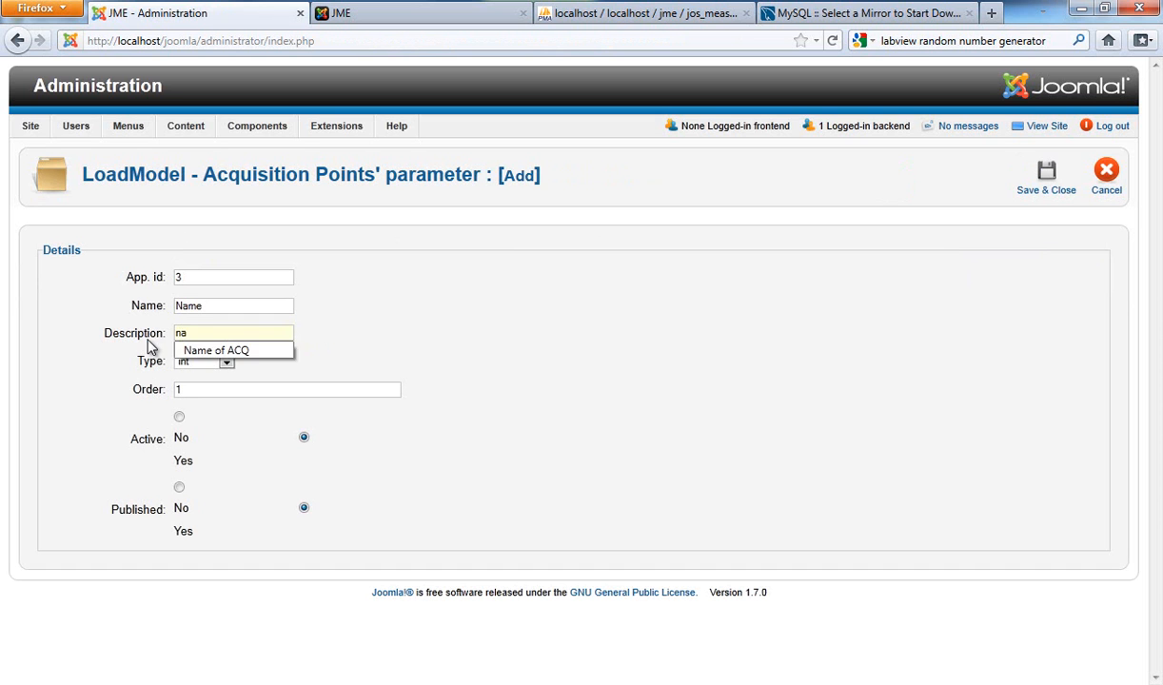
click(259, 351)
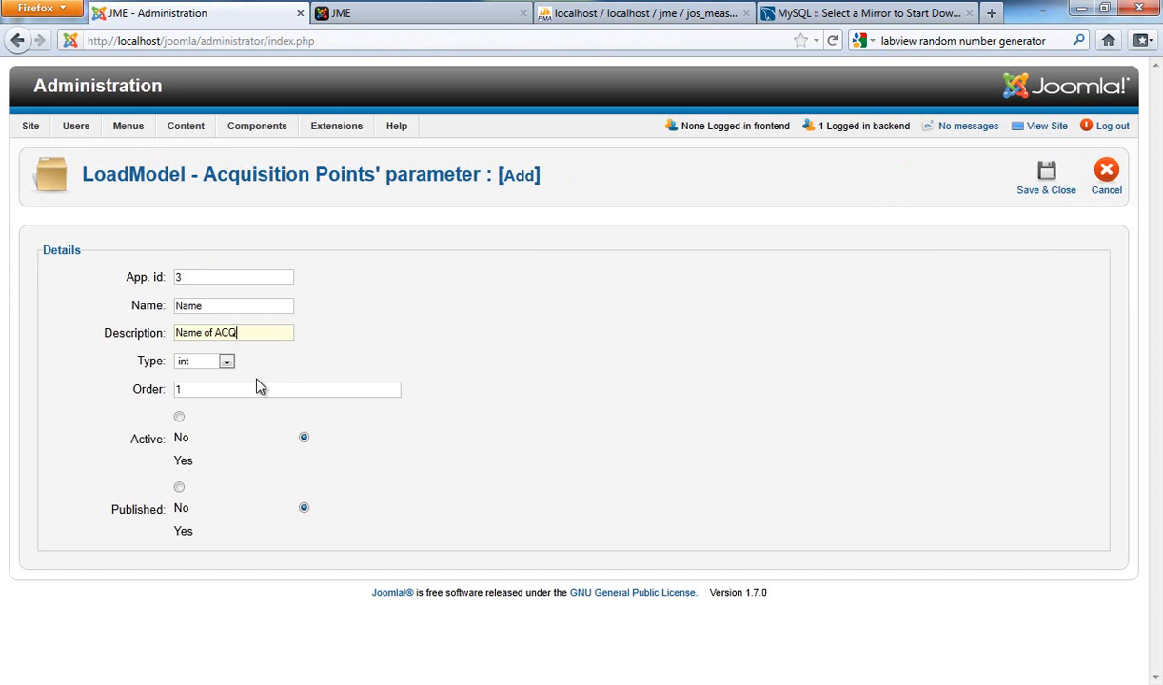
click(227, 362)
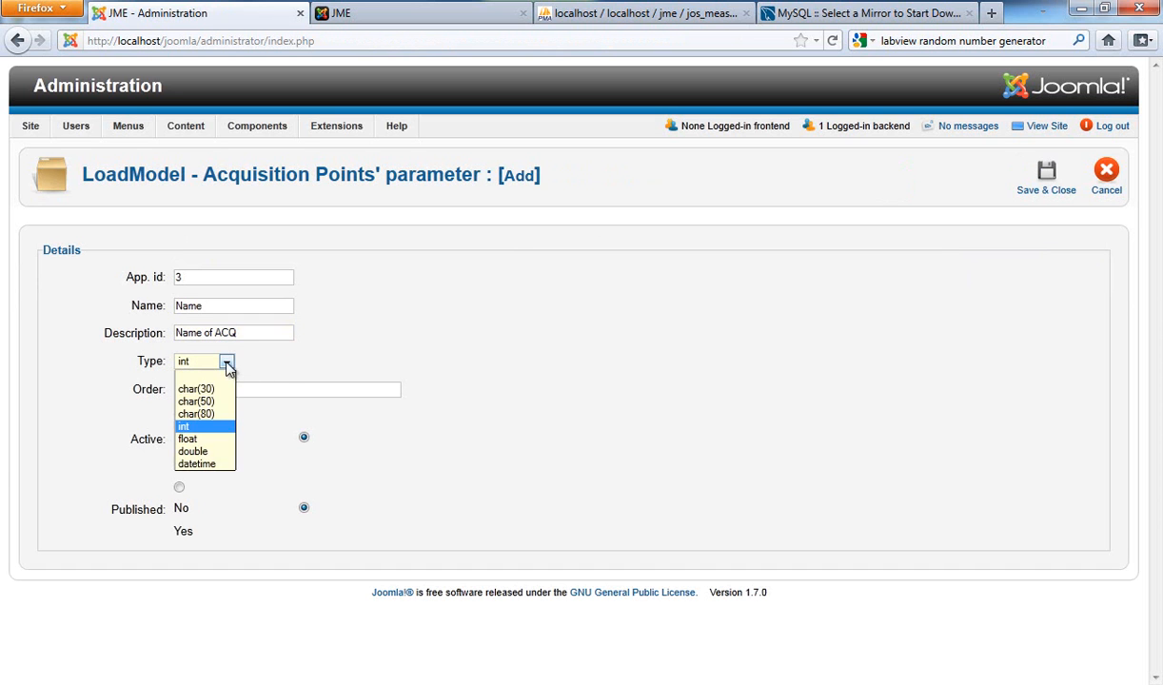
click(206, 392)
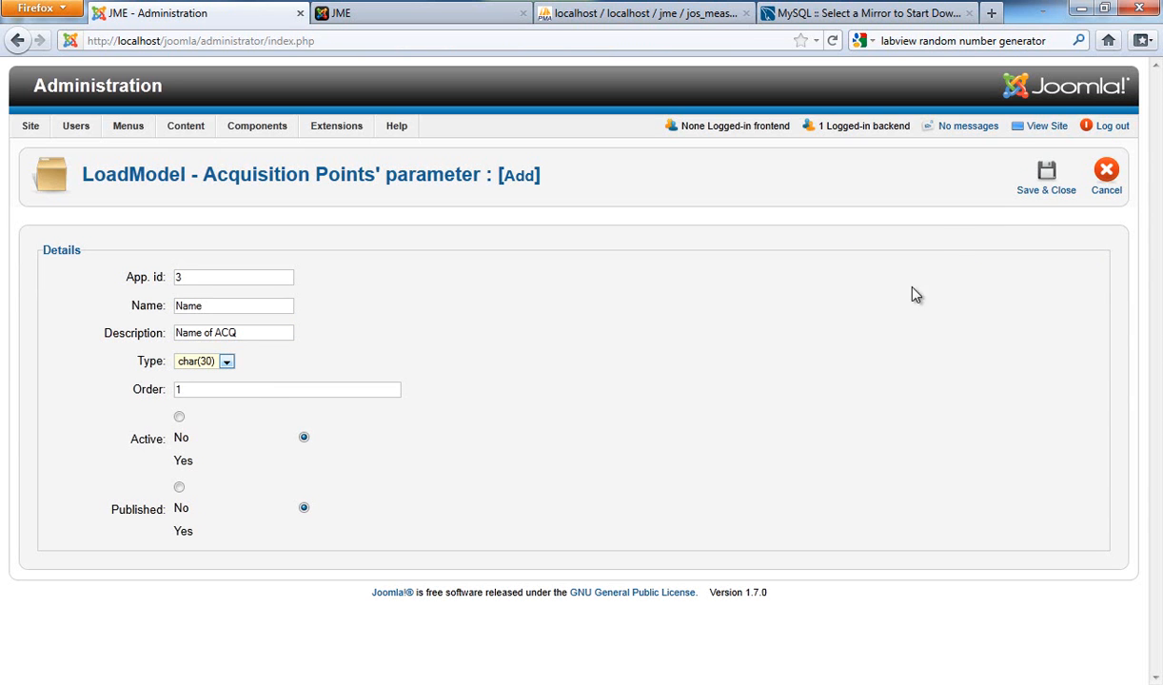
click(1048, 180)
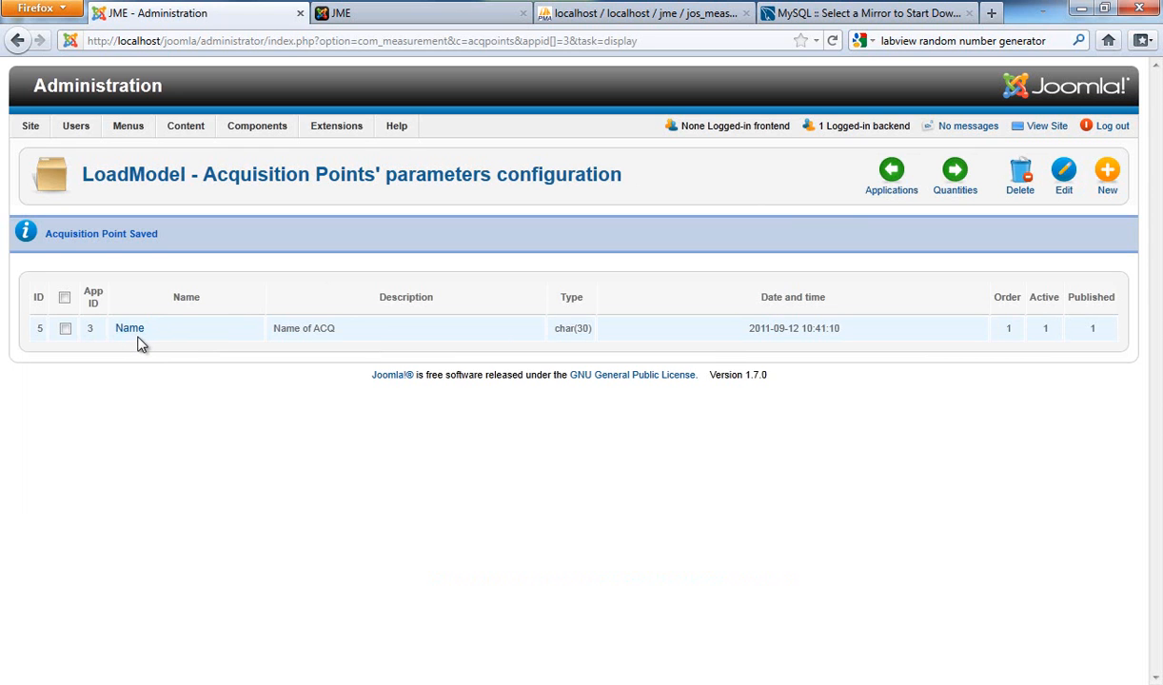
Step: Start a new quantity for LoadModel with both its name and description set to Voltage
click(955, 181)
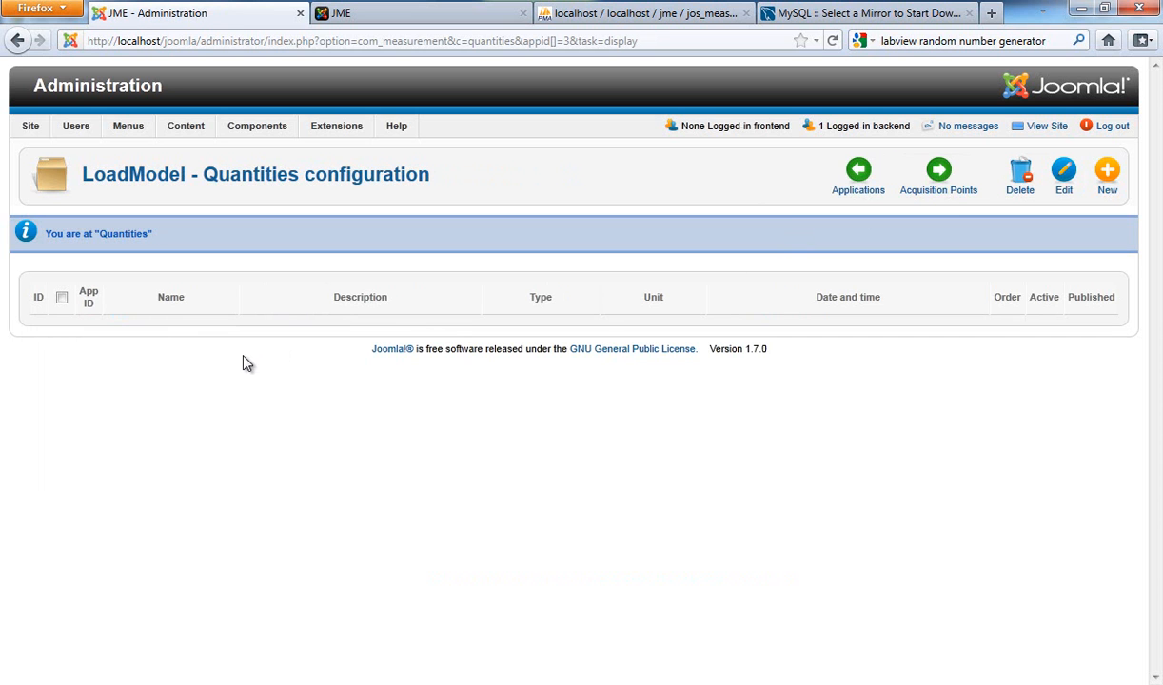
click(1118, 180)
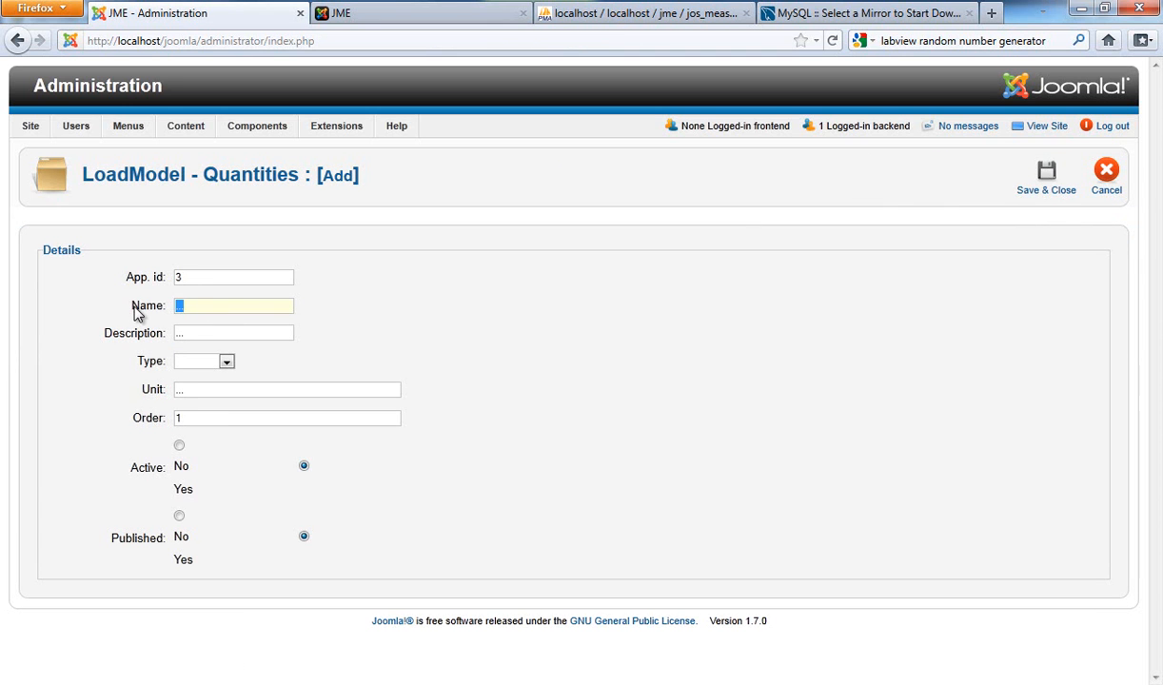
text(Vo)
click(228, 323)
key(Tab)
text(V)
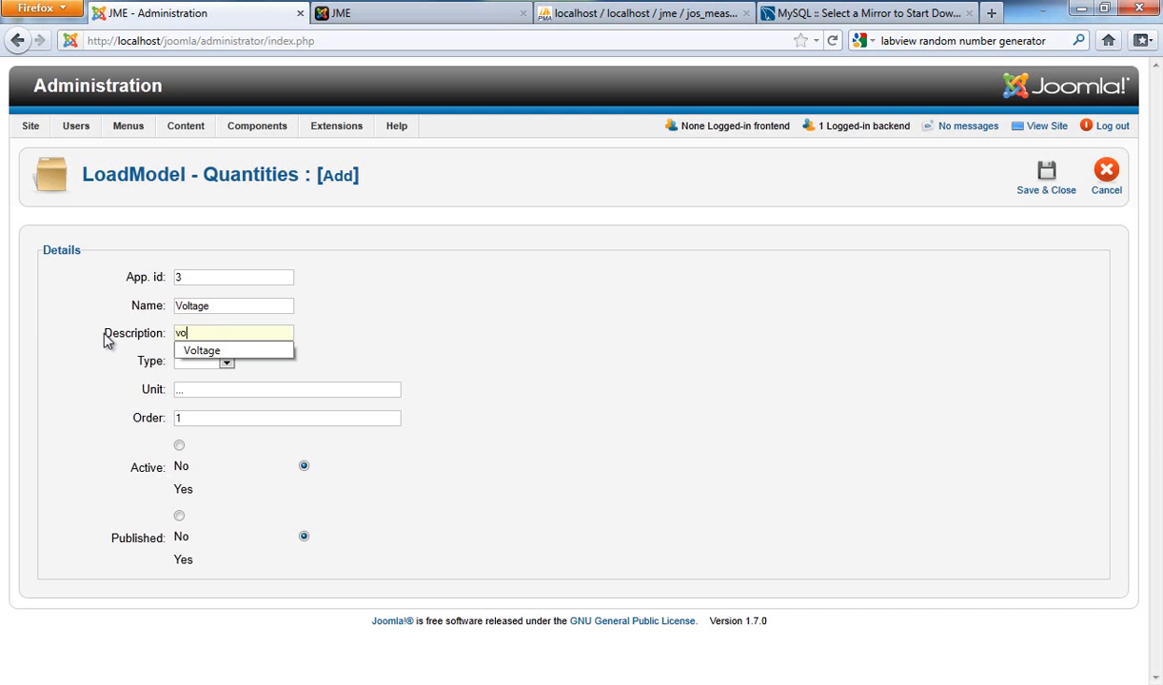
click(219, 351)
Step: Set the Voltage quantity's type to double and its unit to V, and save it
click(222, 363)
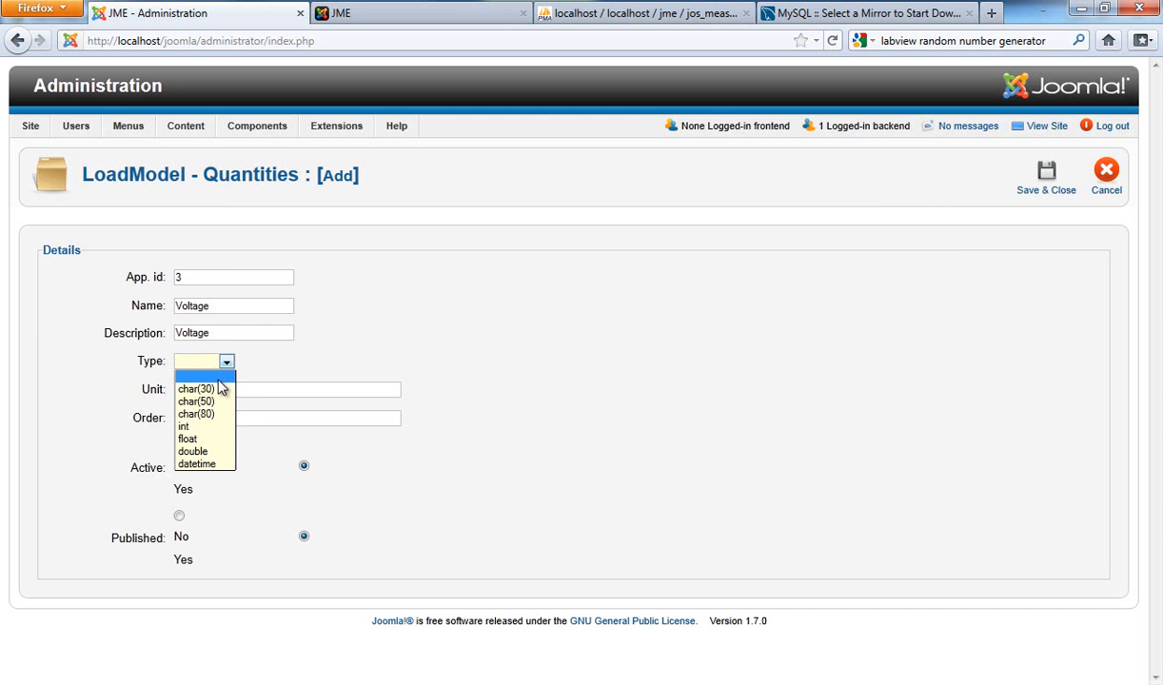
click(198, 451)
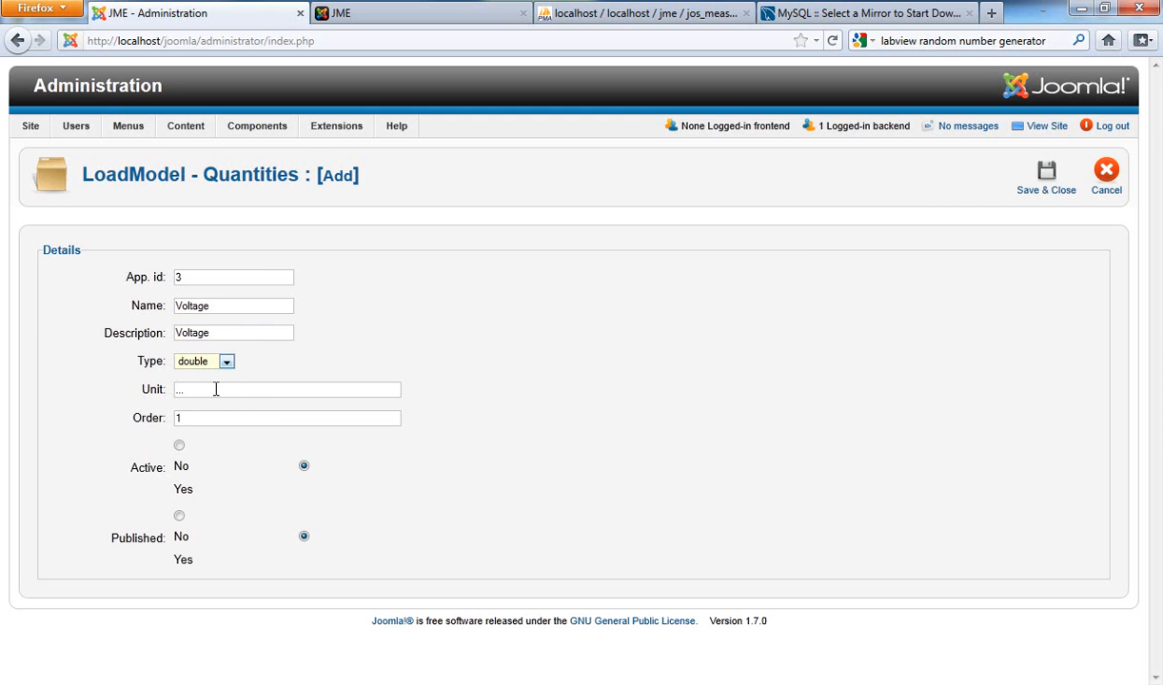
key(Tab)
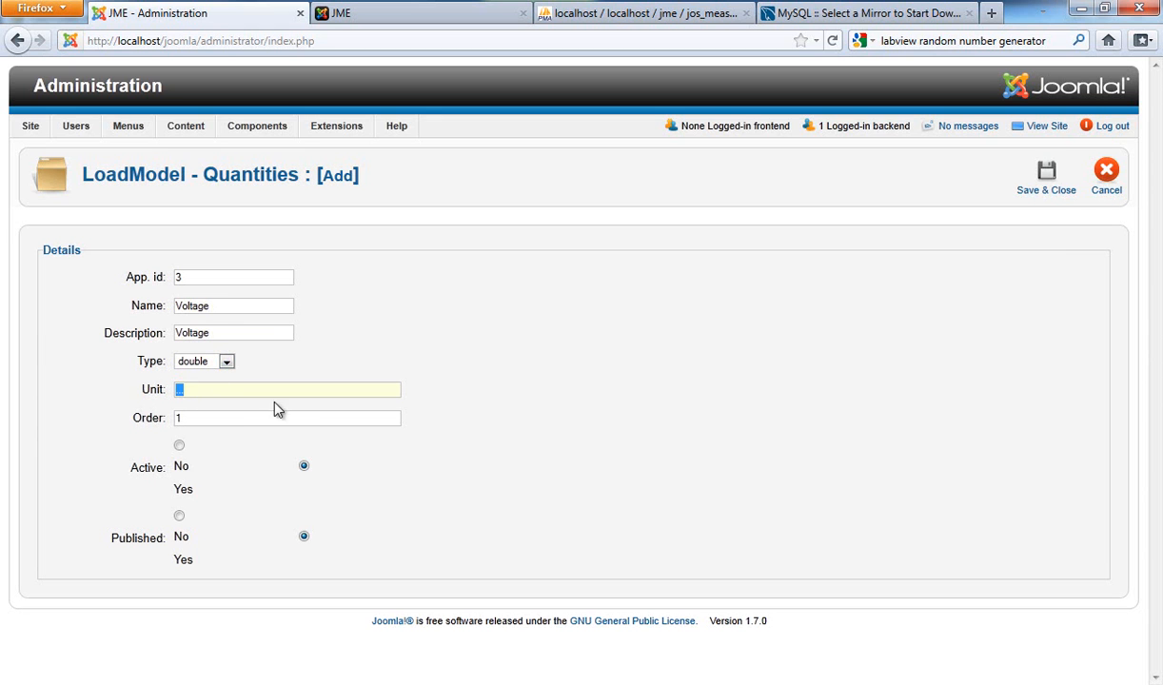
text(V)
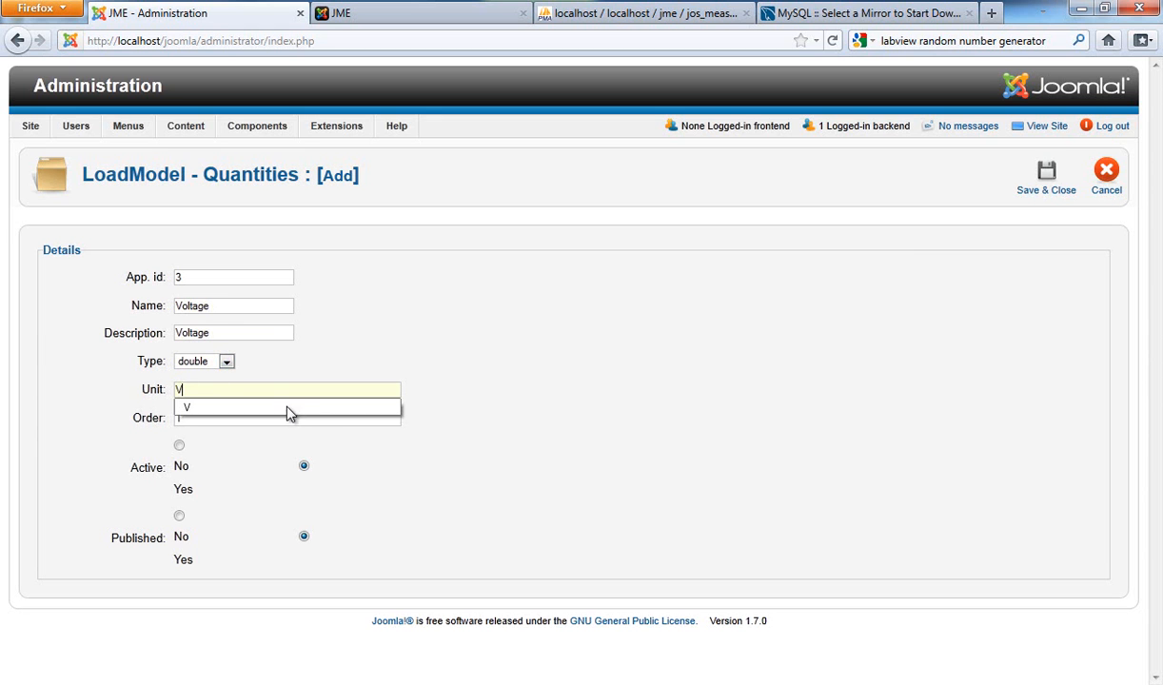
click(261, 409)
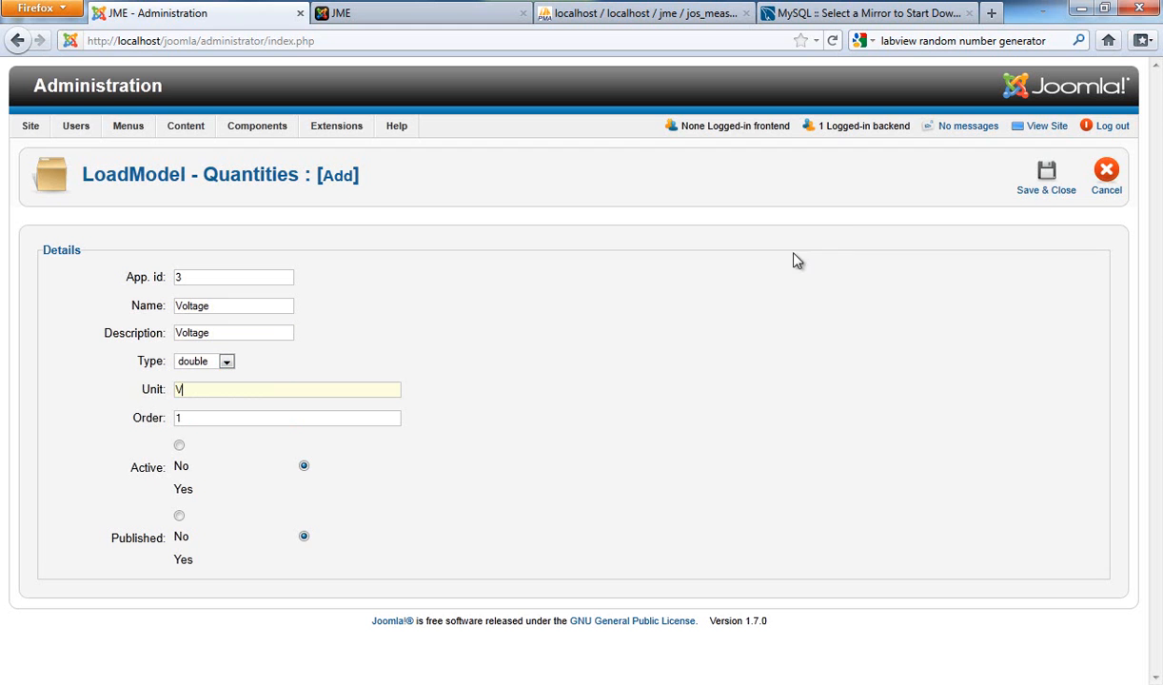
click(1040, 189)
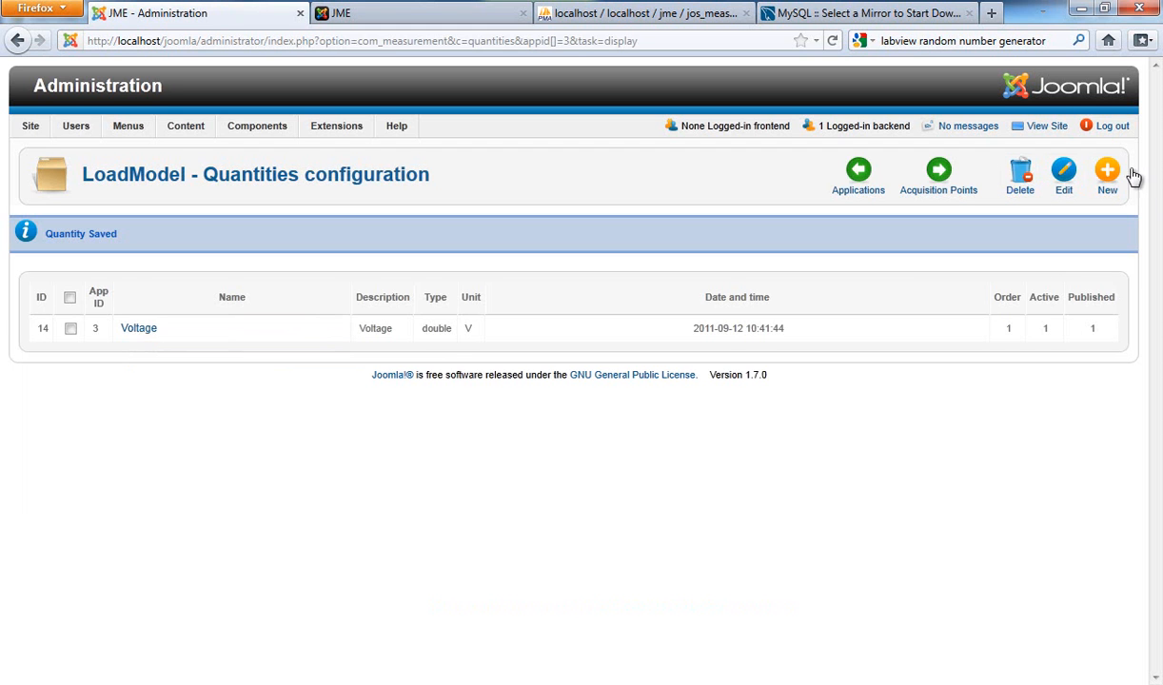
Step: Start a second LoadModel quantity with both its name and description set to Current
click(1108, 176)
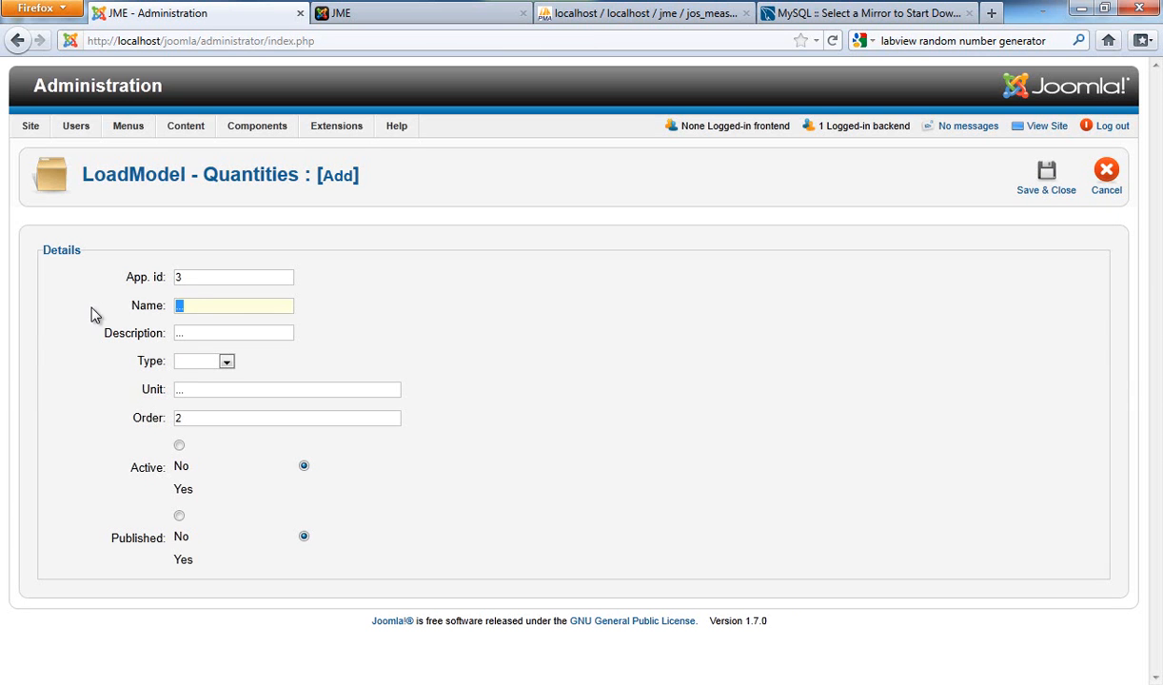
text(Curr)
click(200, 324)
click(175, 332)
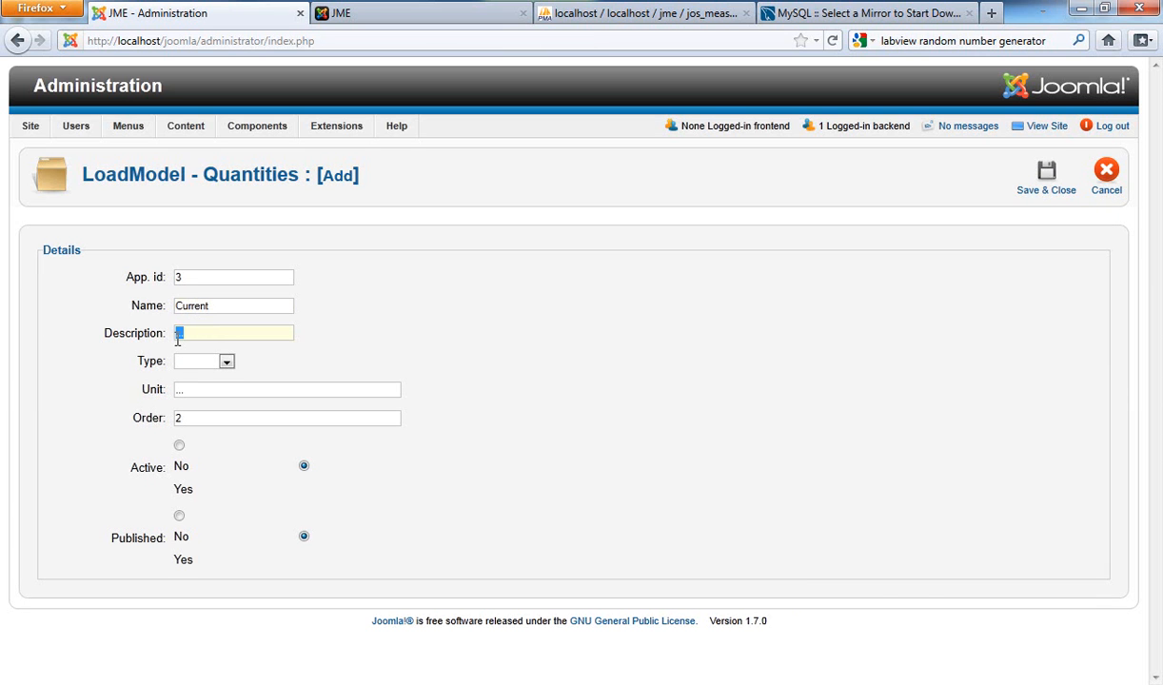
text(C)
click(209, 351)
Step: Set the Current quantity's type to double and its unit to A, and save it
click(227, 362)
click(195, 451)
click(225, 392)
text(A)
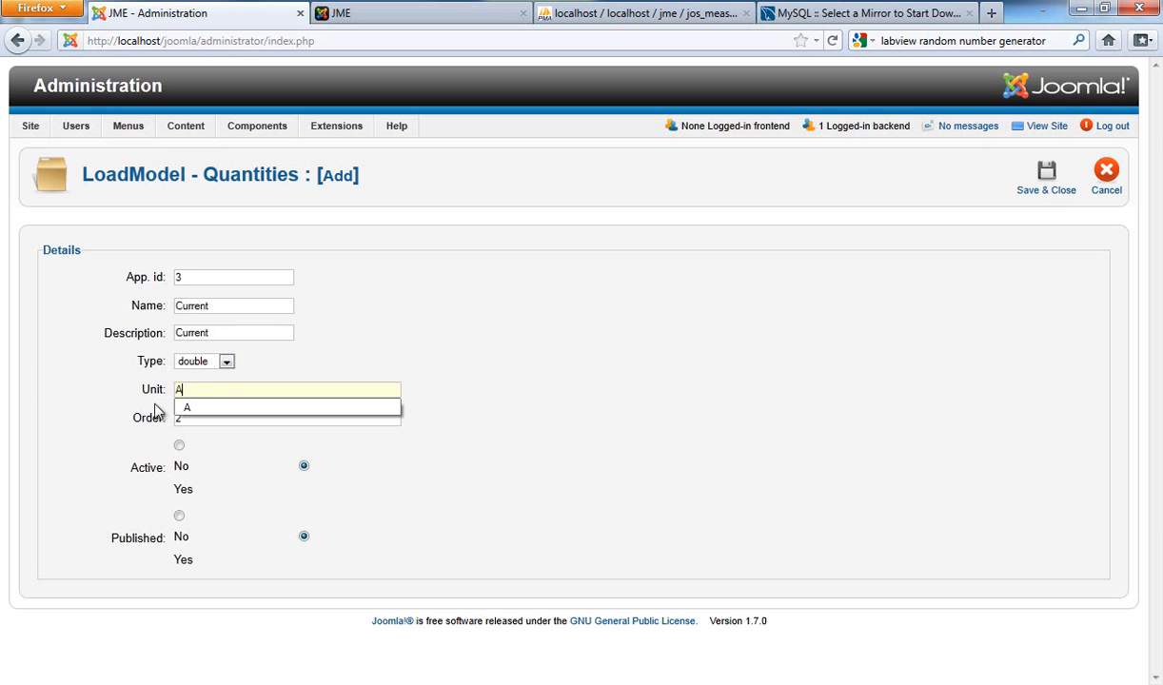
click(243, 409)
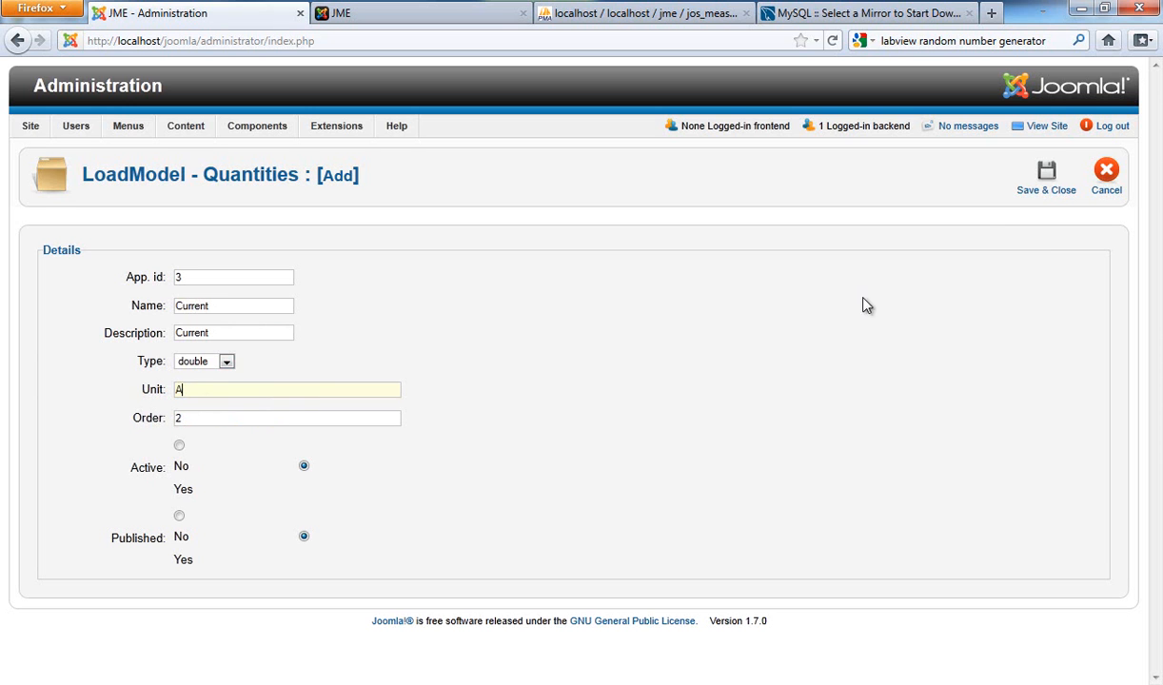
click(1052, 192)
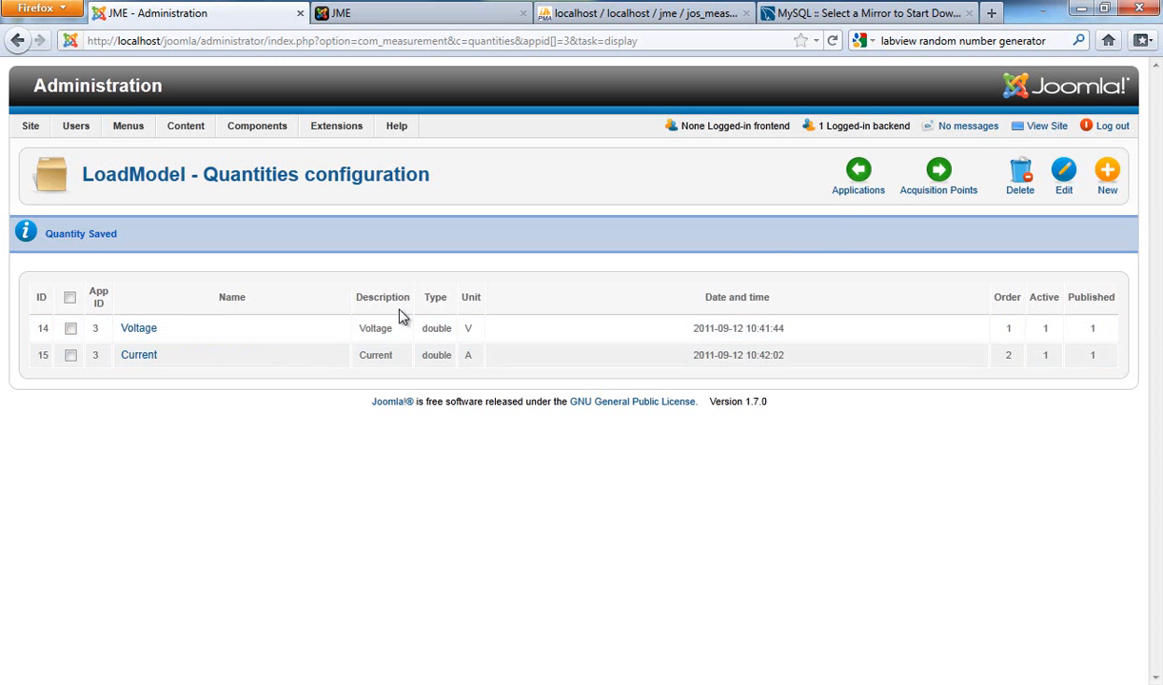
Step: Check the list of measurement XML templates and return to the applications list
click(859, 189)
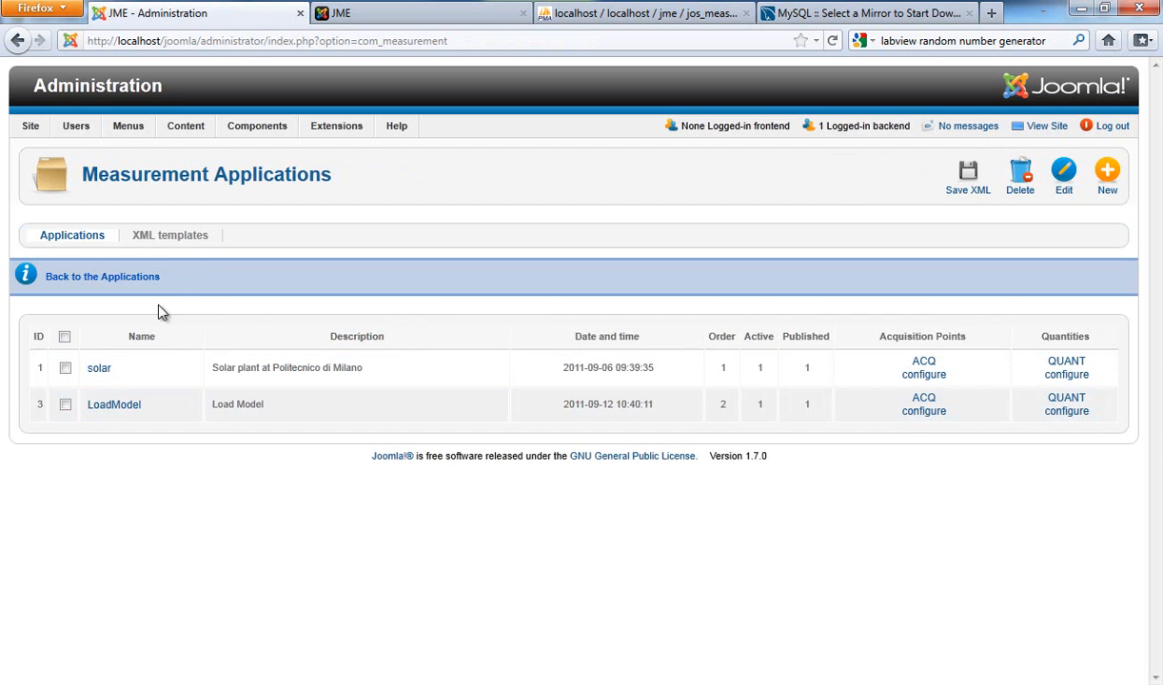
click(181, 238)
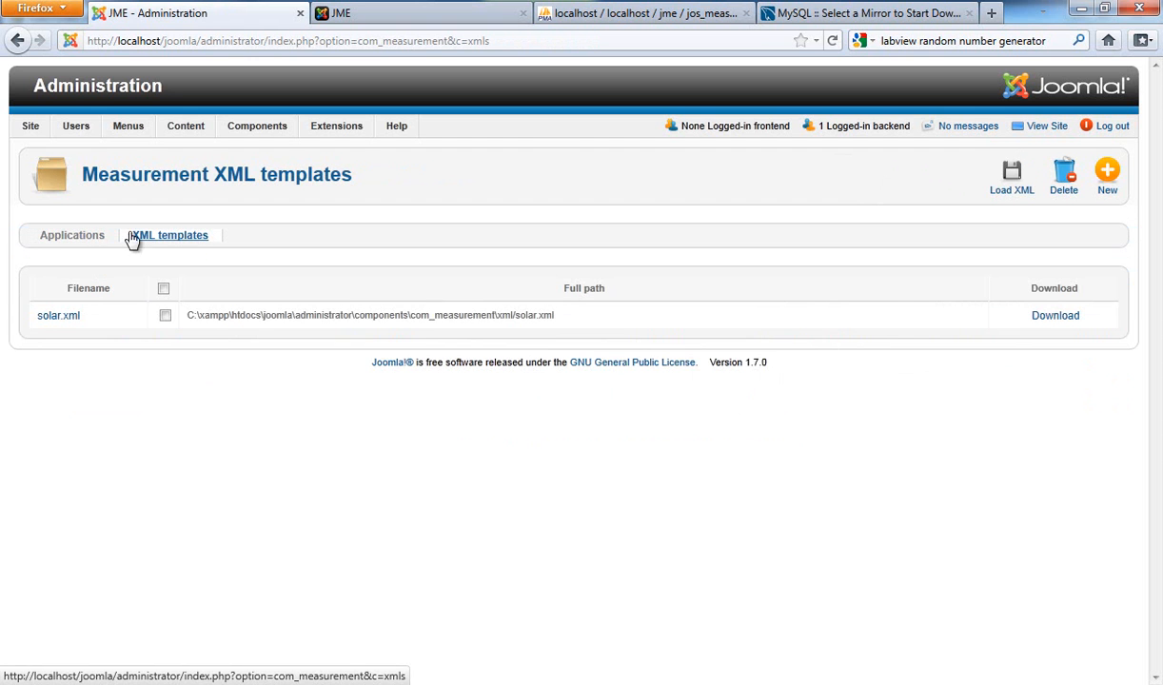
click(65, 238)
Step: Review the quantities configured for LoadModel and switch to the jme database in phpMyAdmin
click(64, 358)
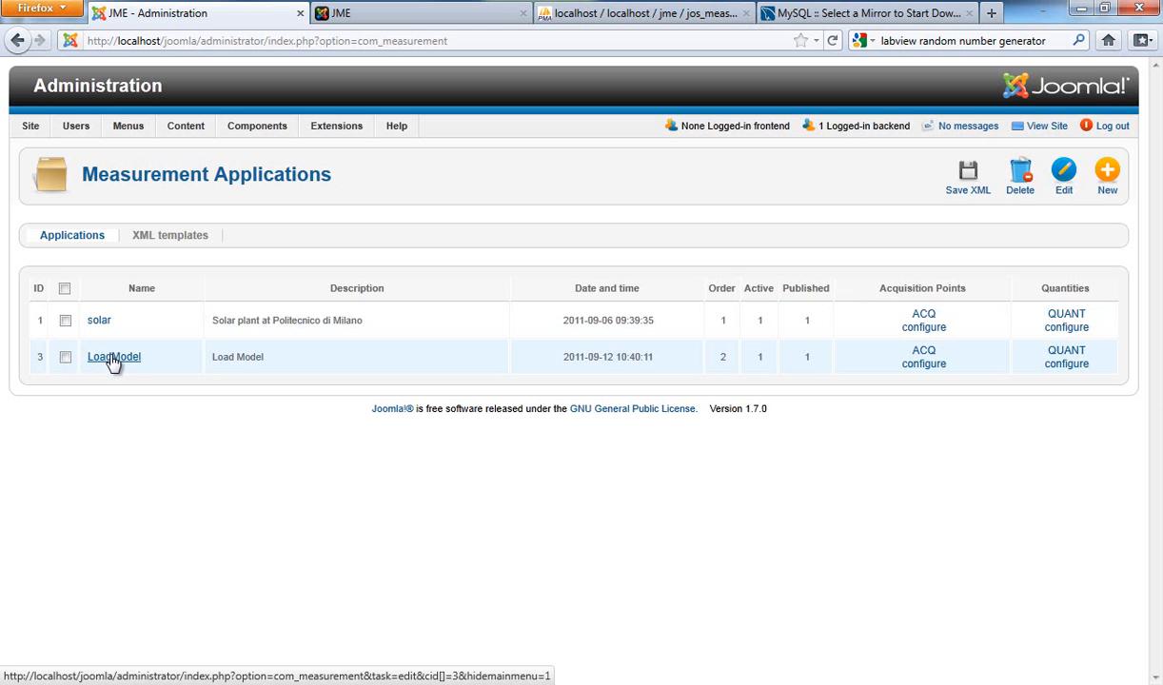
click(1059, 354)
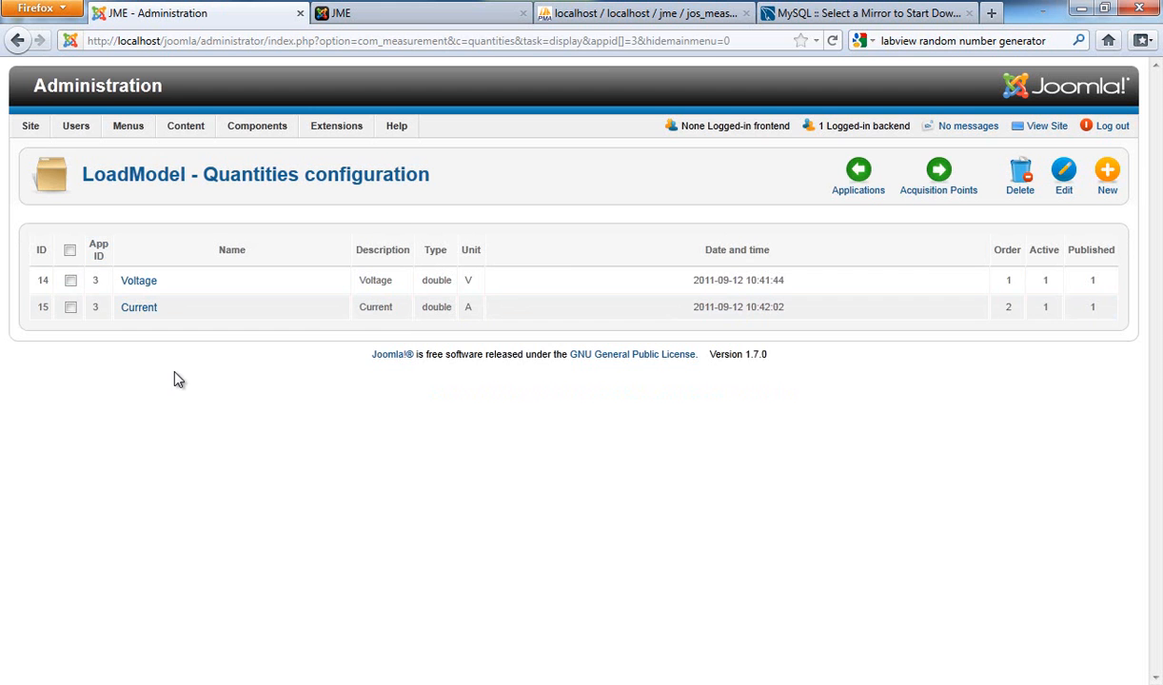
click(586, 17)
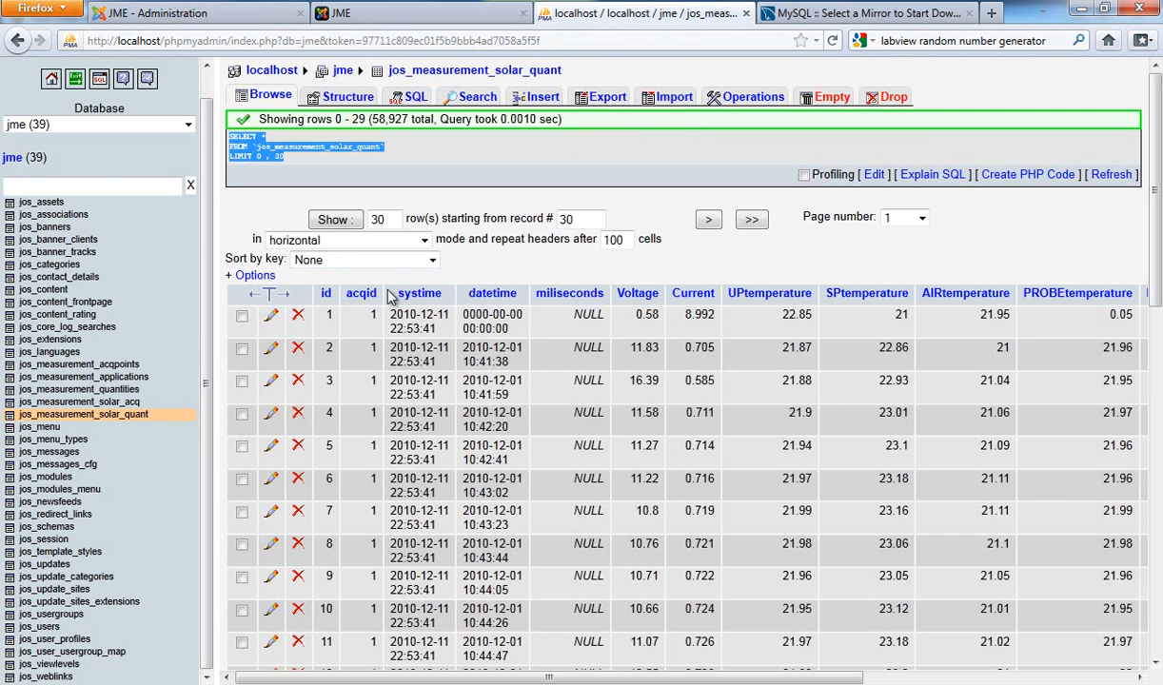
Step: Refresh the jme database's table list and insert a row named Generic into the jos_measurement_loadmodel_acq table
click(14, 159)
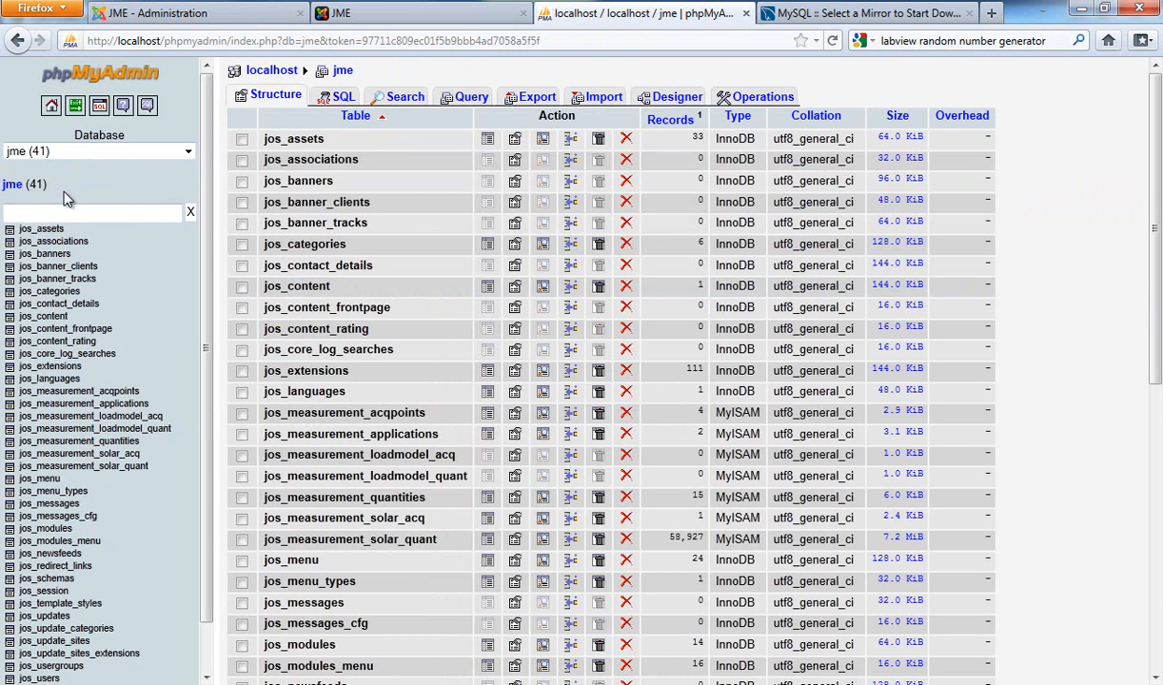
click(134, 420)
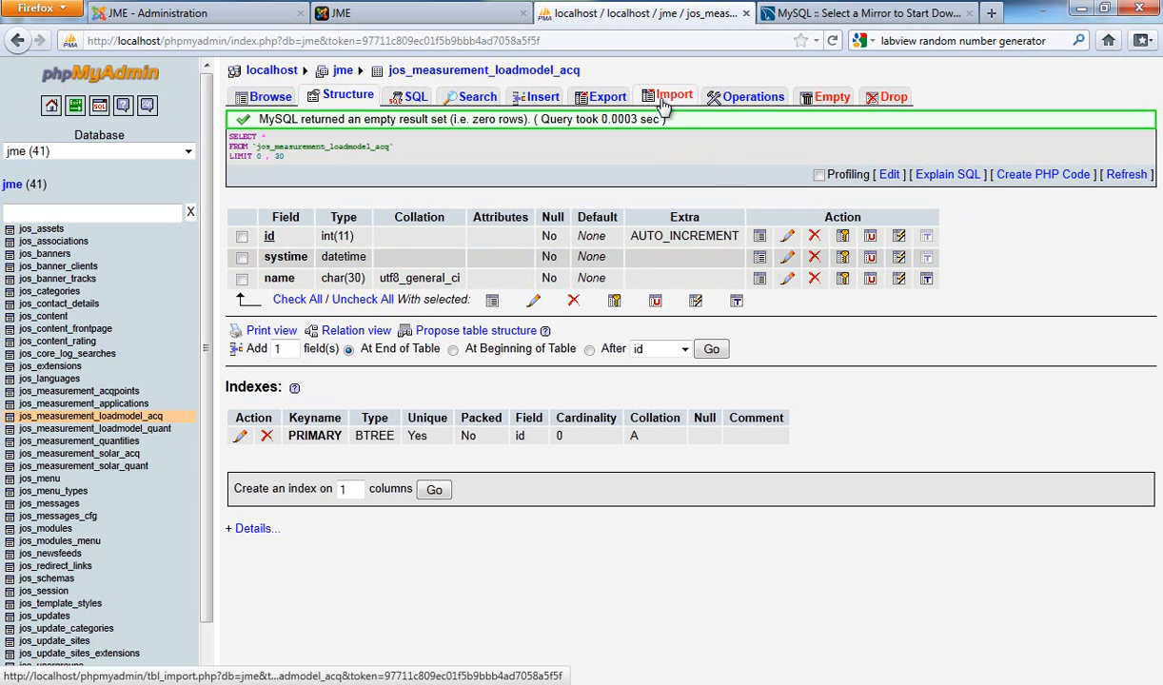
click(541, 99)
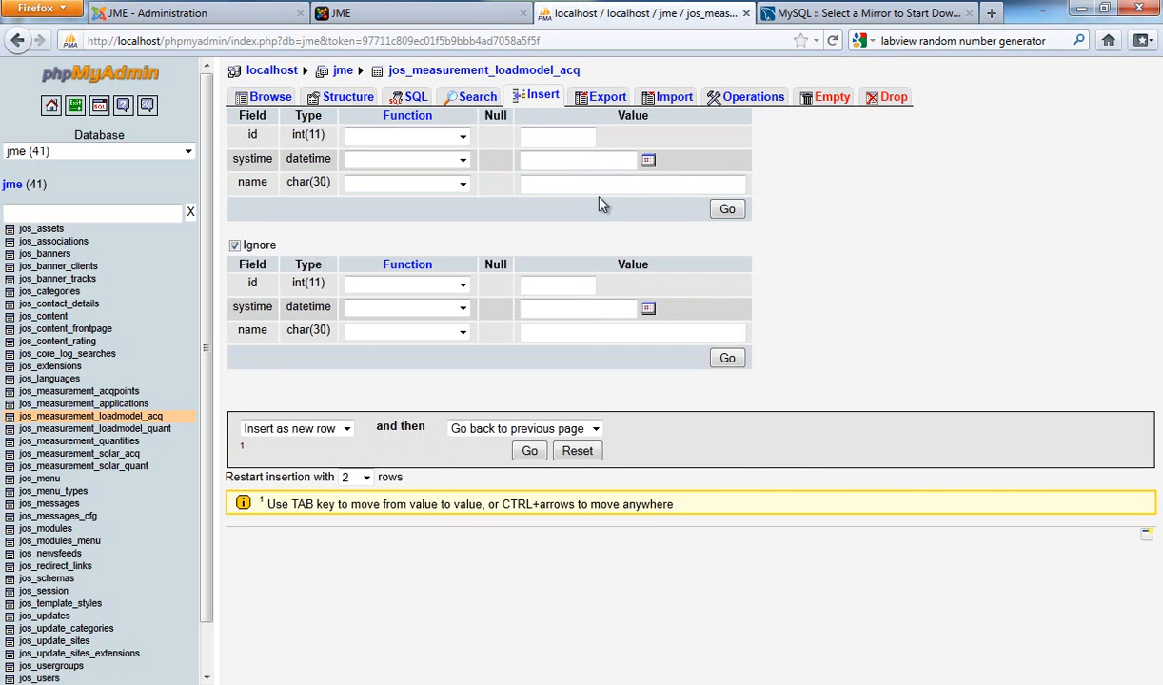
text(Gene)
click(602, 202)
click(723, 210)
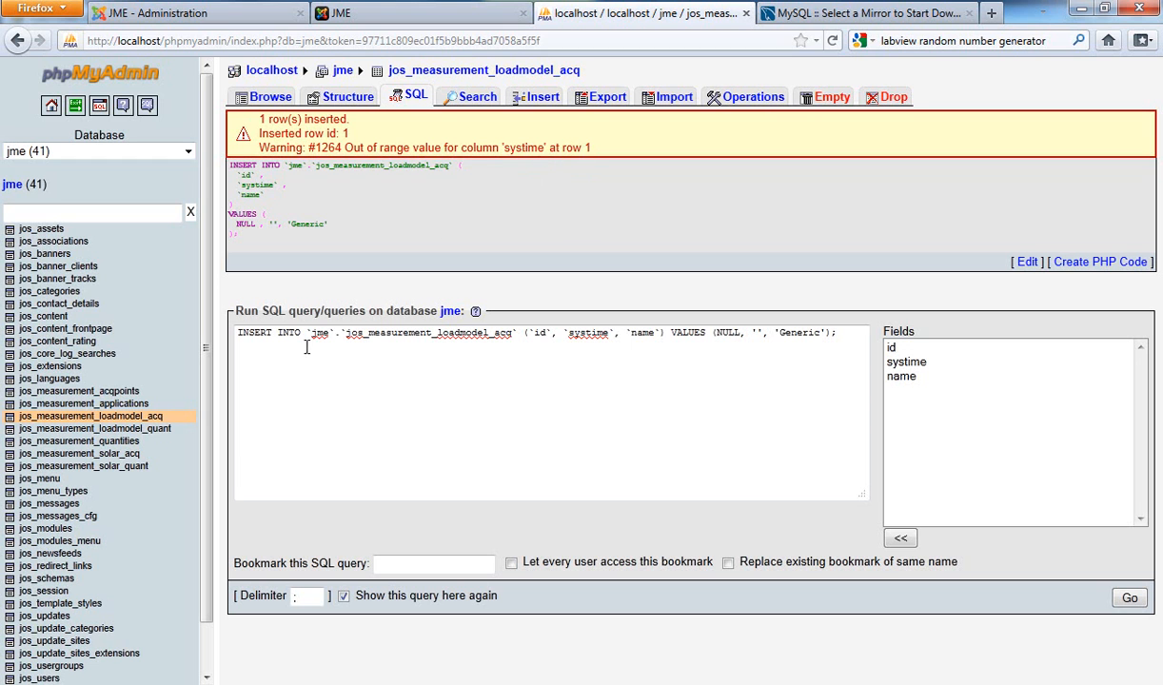
click(146, 421)
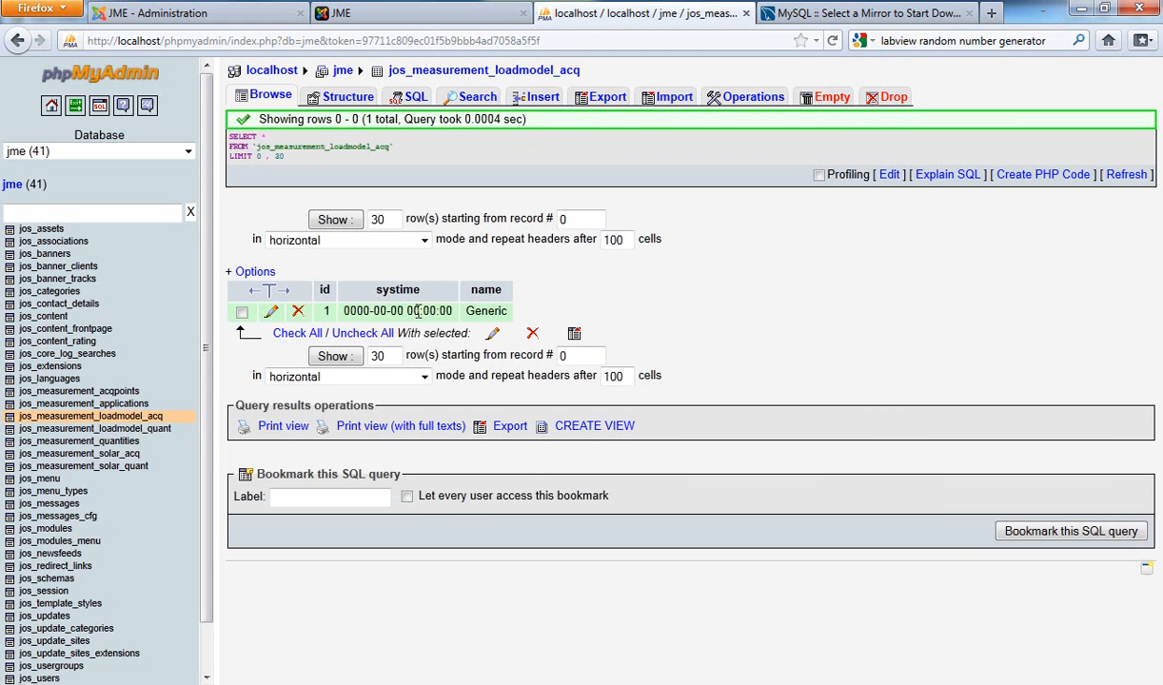
click(270, 311)
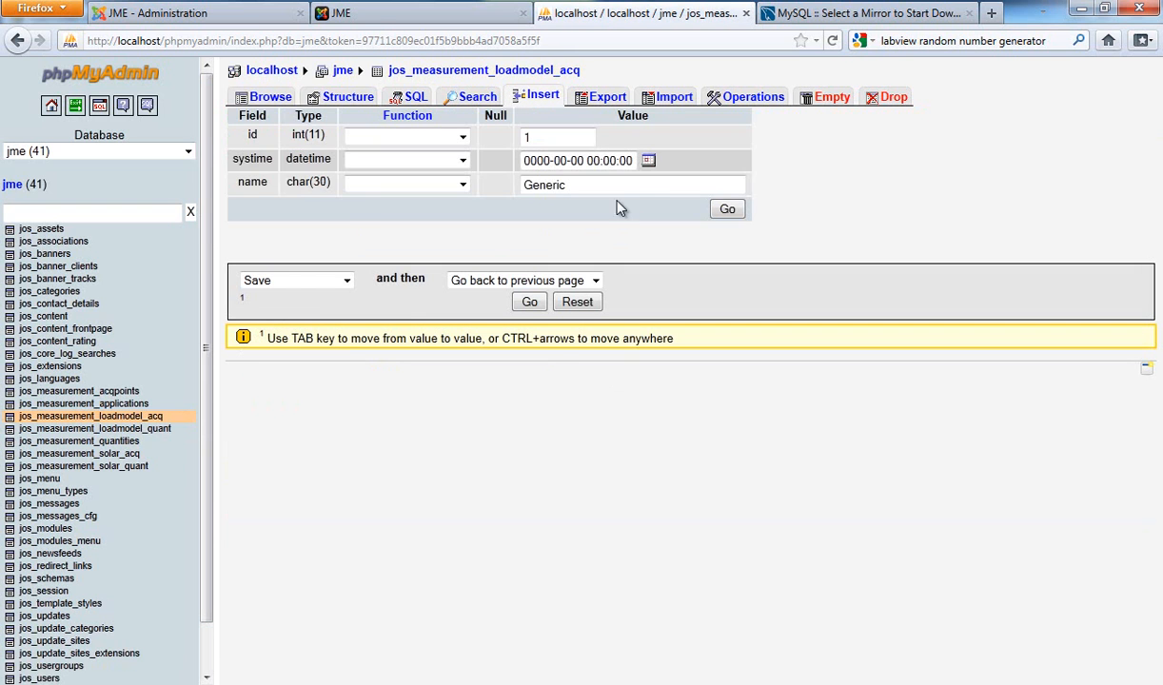
click(648, 162)
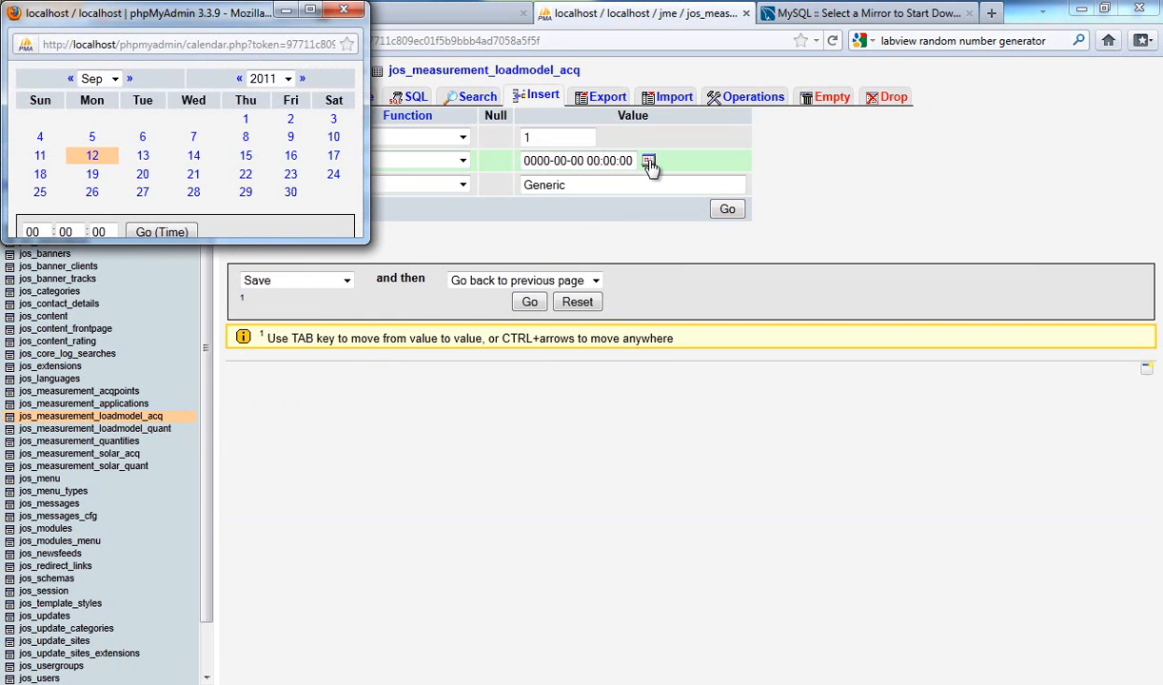
click(162, 232)
click(727, 210)
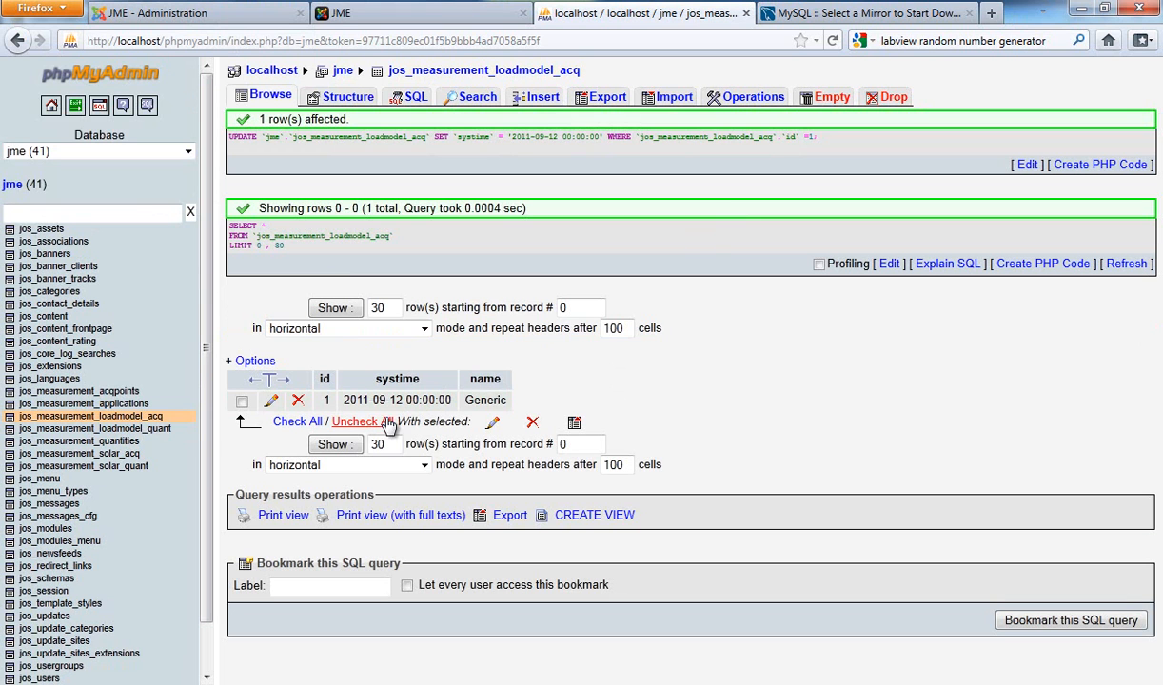
Step: Review the structure of the jos_measurement_loadmodel_quant table and glance at the tutorial02.vi block diagram in LabVIEW before returning to phpMyAdmin
click(155, 430)
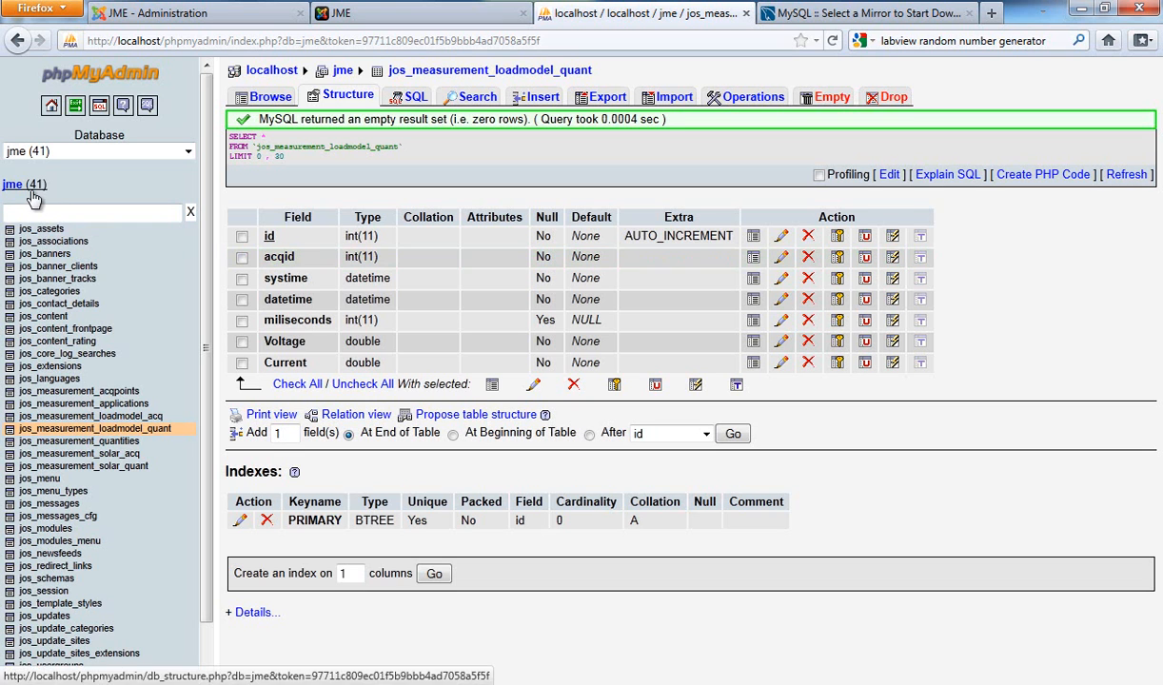
mouse_move(12, 207)
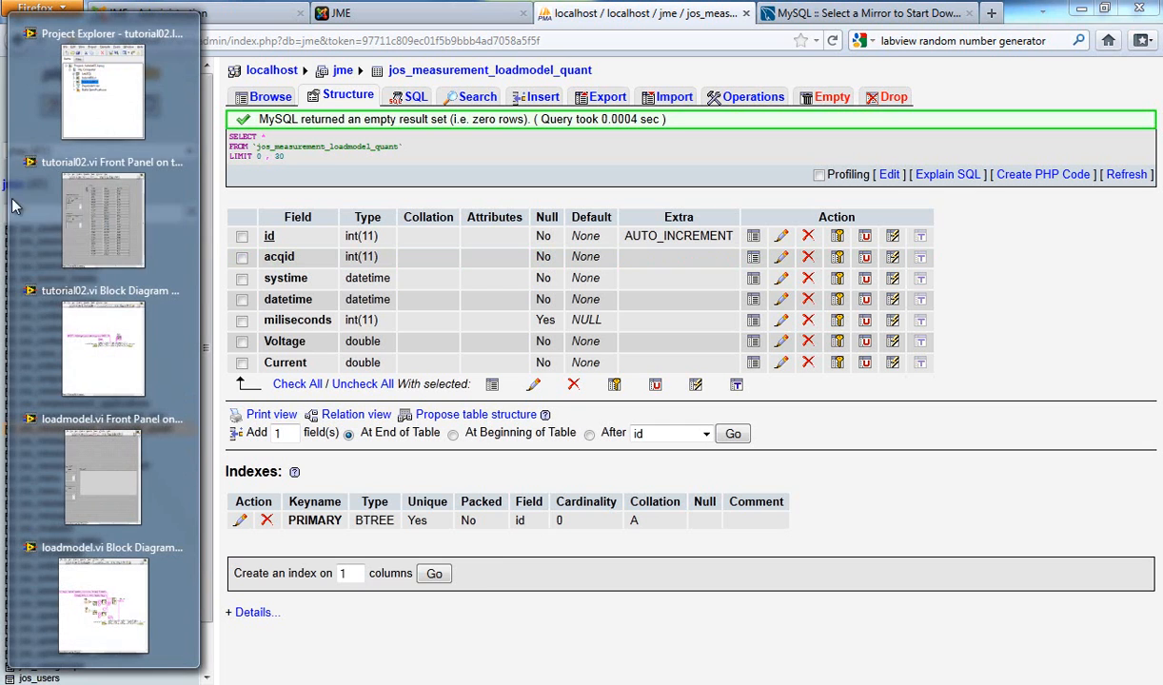
click(95, 322)
click(690, 273)
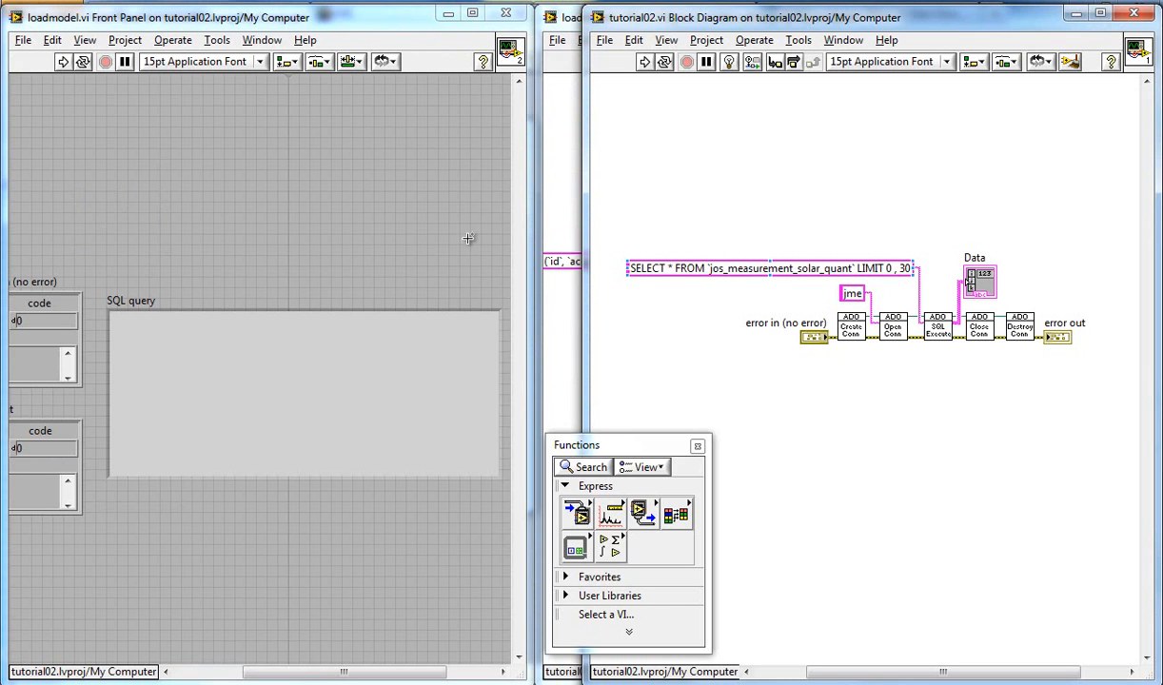
click(1, 133)
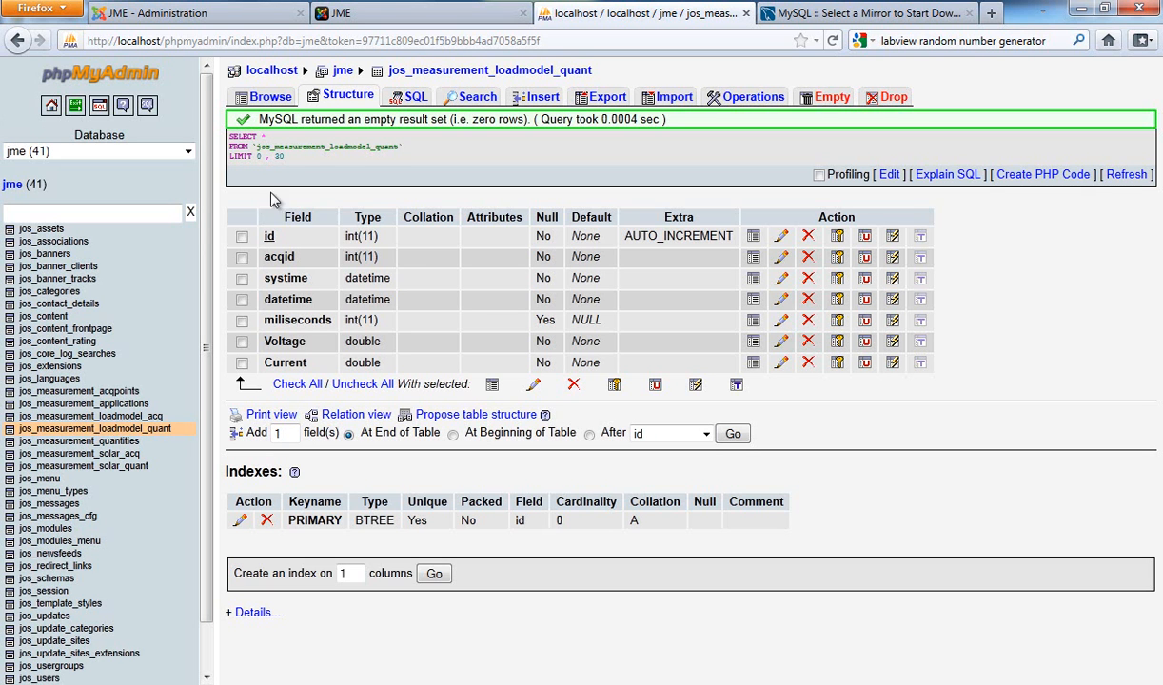
Step: Start a new row in jos_measurement_loadmodel_quant with the NOW function for both systime and datetime
click(535, 101)
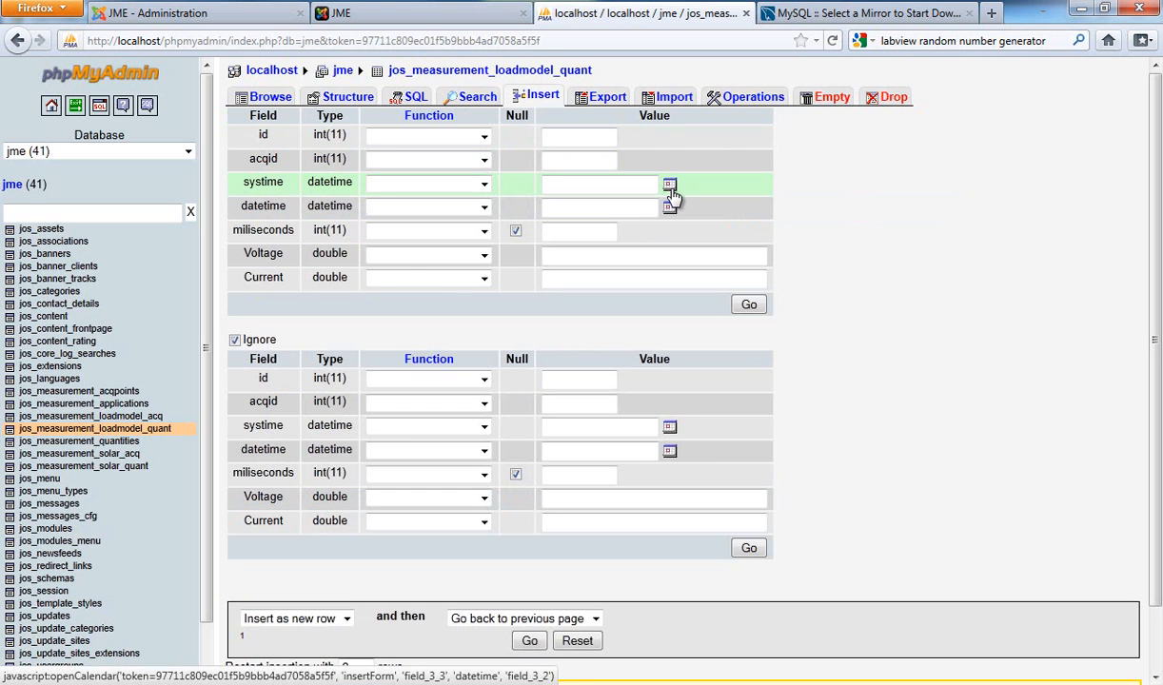
click(483, 186)
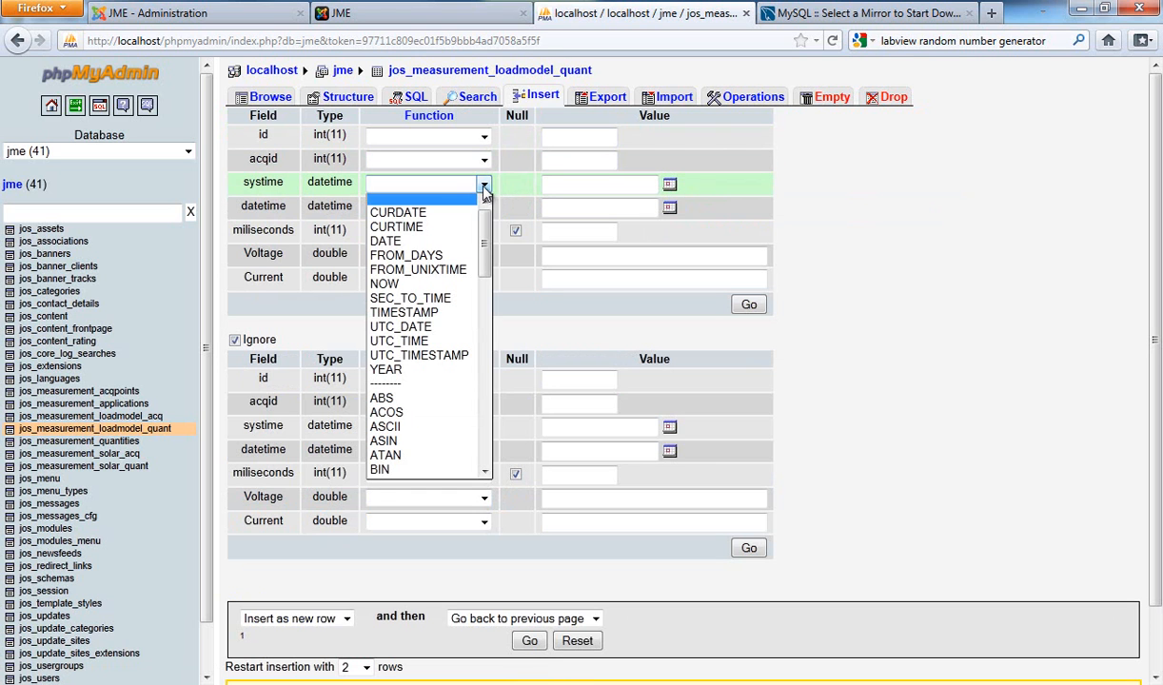
click(430, 285)
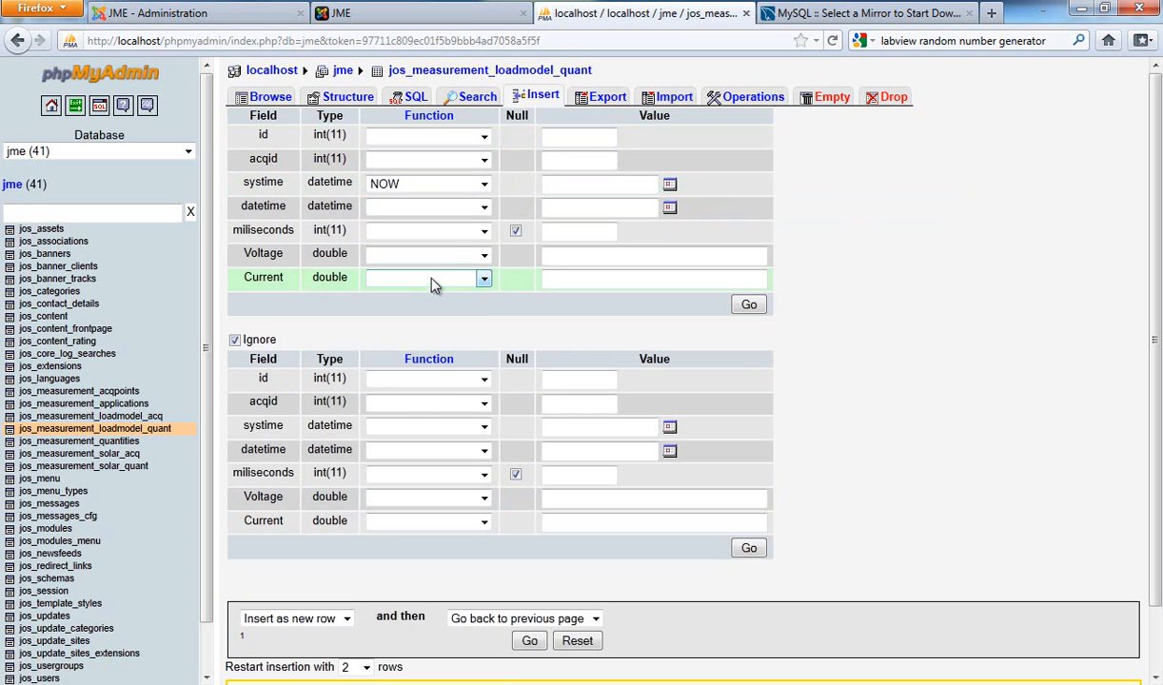
click(482, 210)
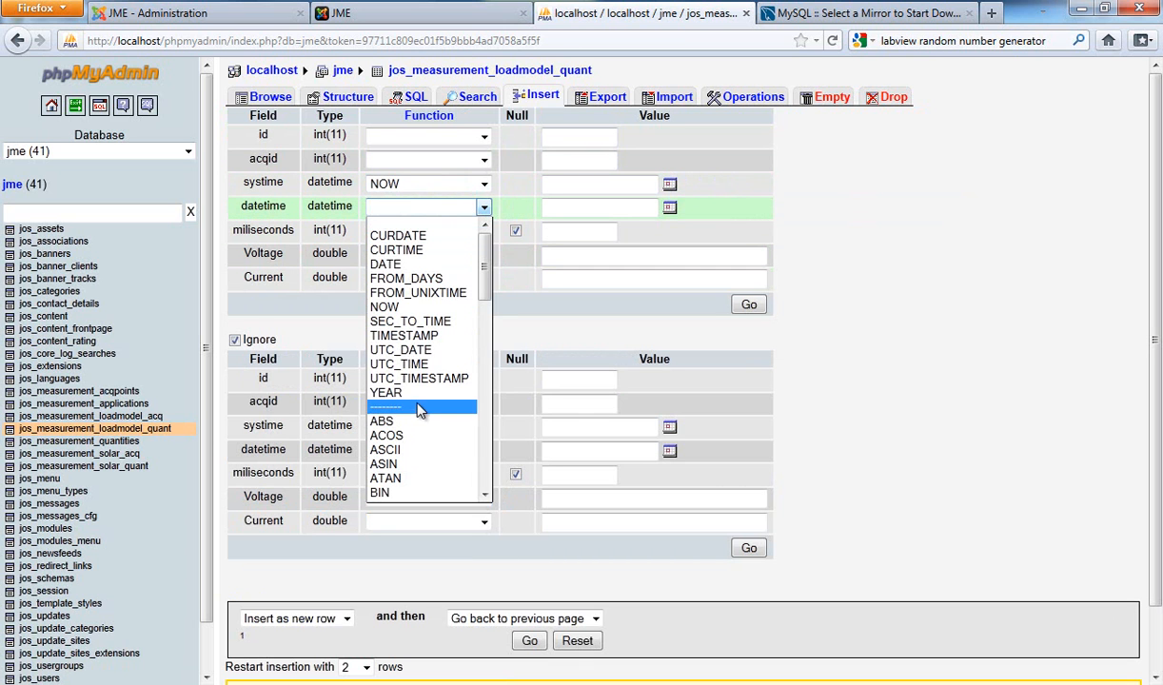
click(399, 307)
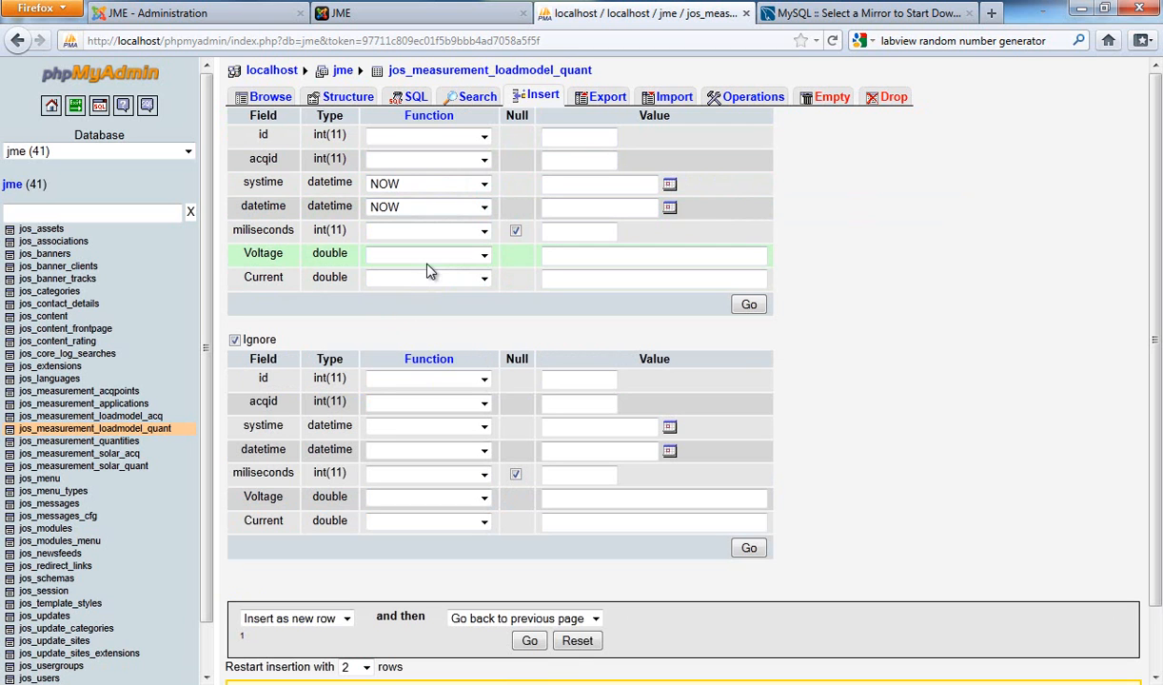
Step: Enter Voltage 110, Current 5 and acqid 1 for the new jos_measurement_loadmodel_quant row and insert it
click(561, 262)
text(110)
click(602, 278)
text(5)
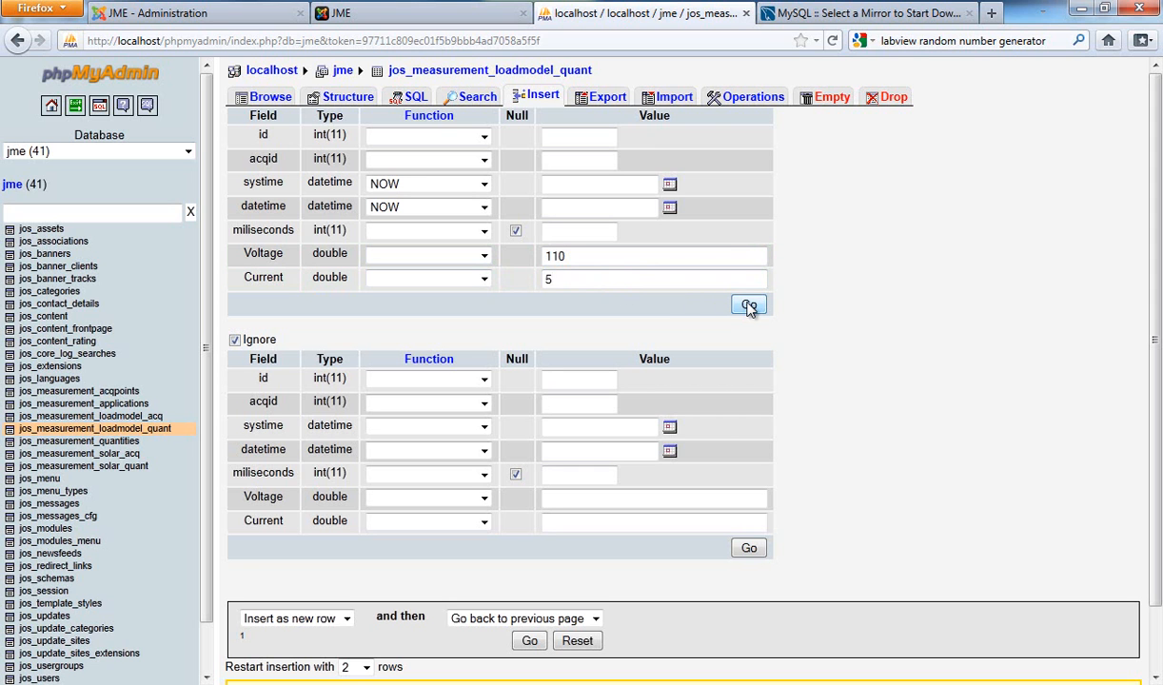
click(596, 165)
text(1)
click(588, 180)
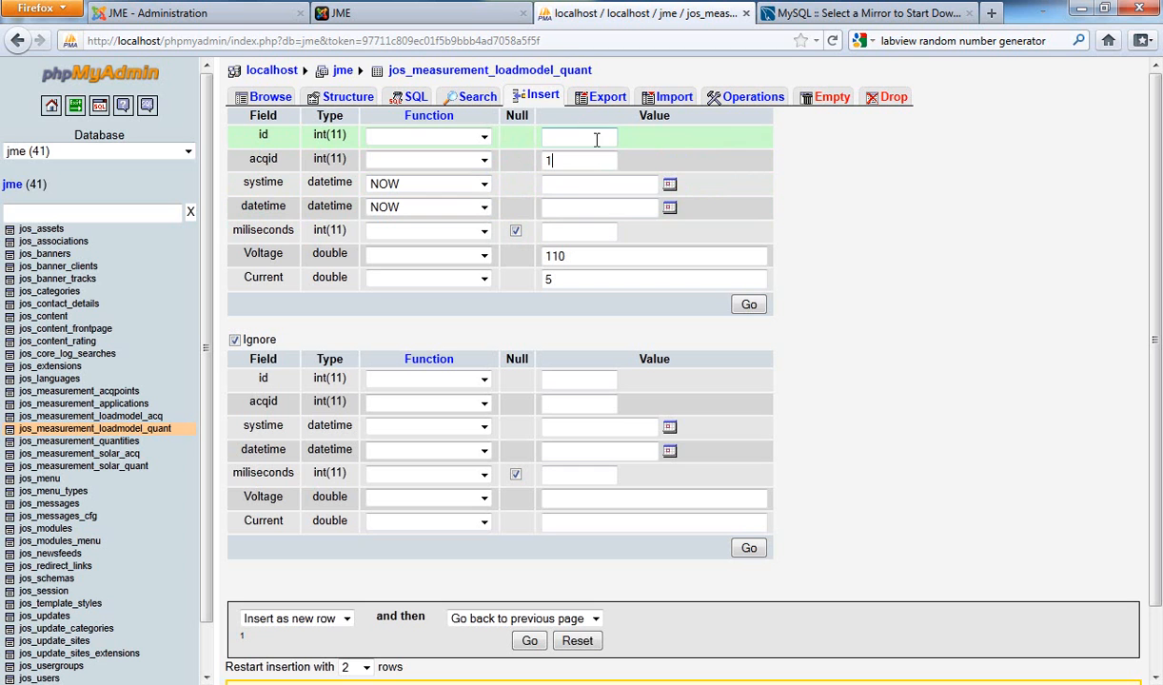
click(749, 305)
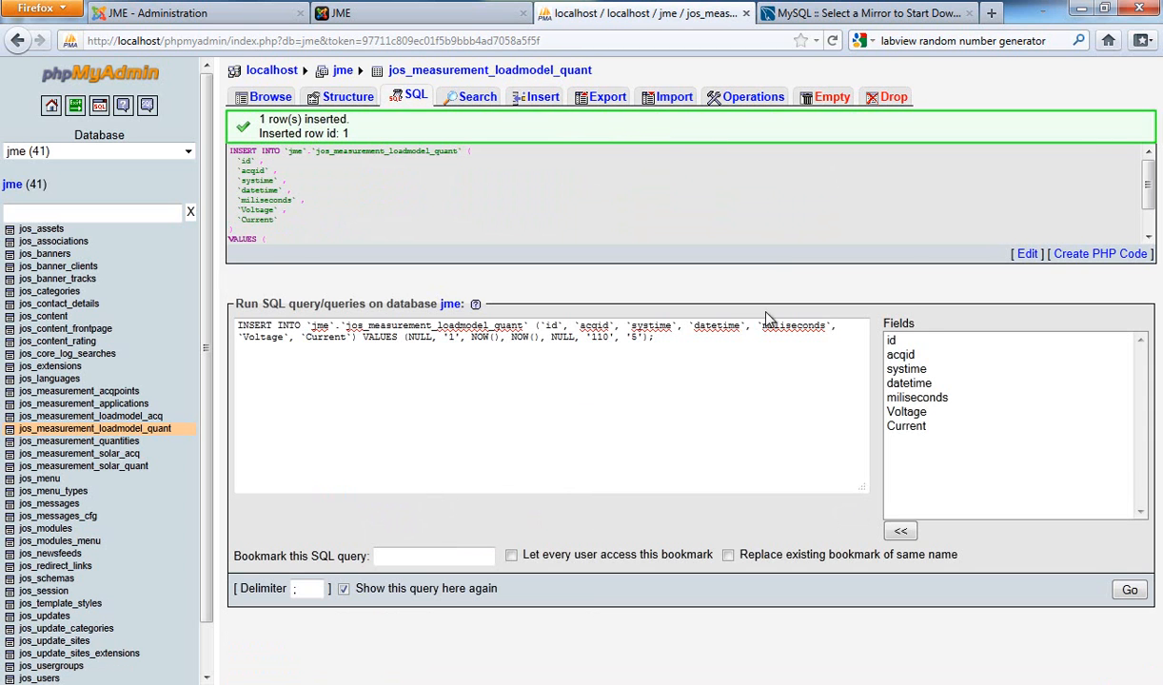
Step: Compare the generated INSERT statement in phpMyAdmin with the query strings in LabVIEW's loadmodel.vi block diagram
drag(750, 348, 241, 317)
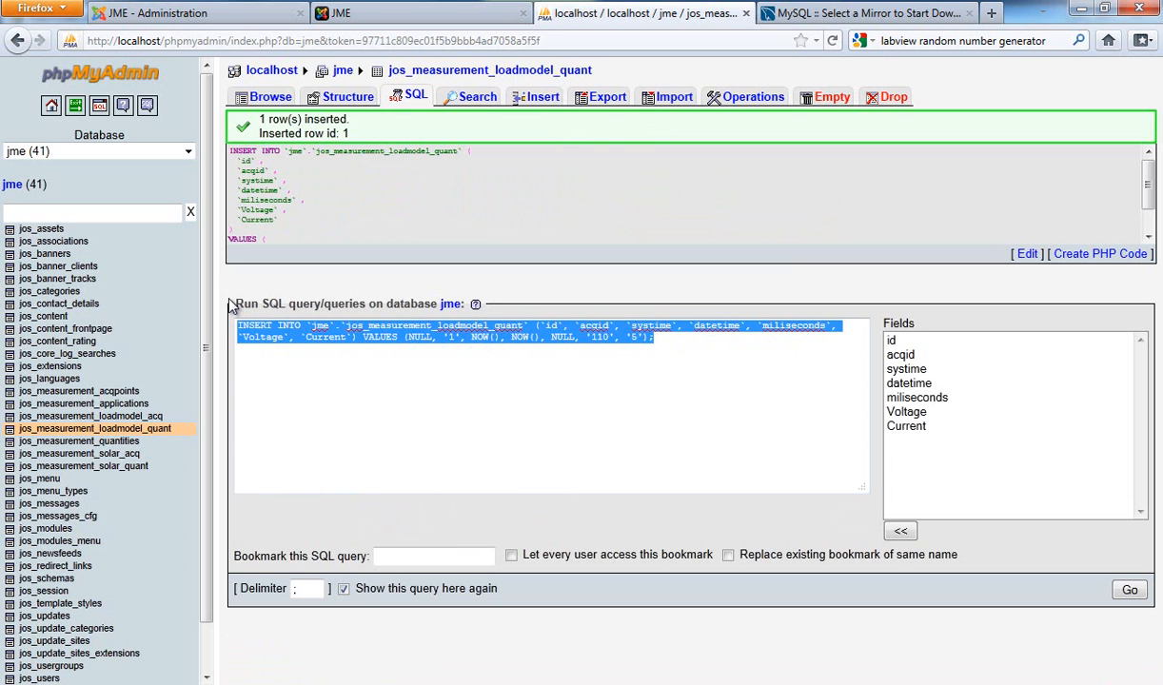
click(0, 143)
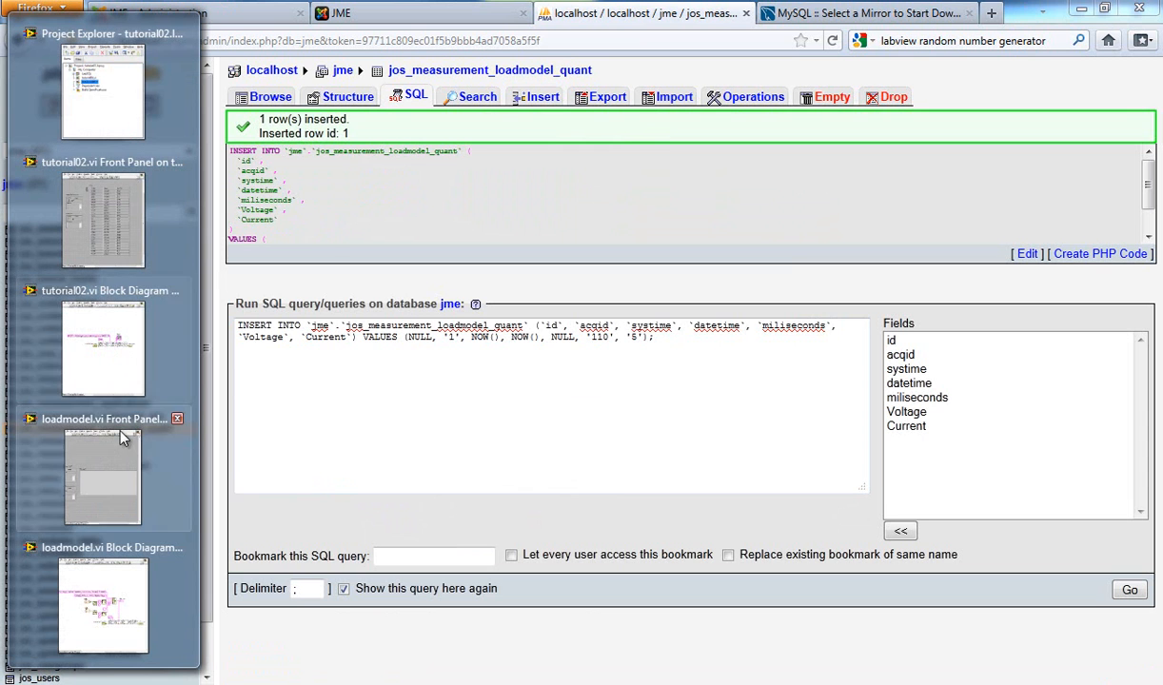
click(121, 484)
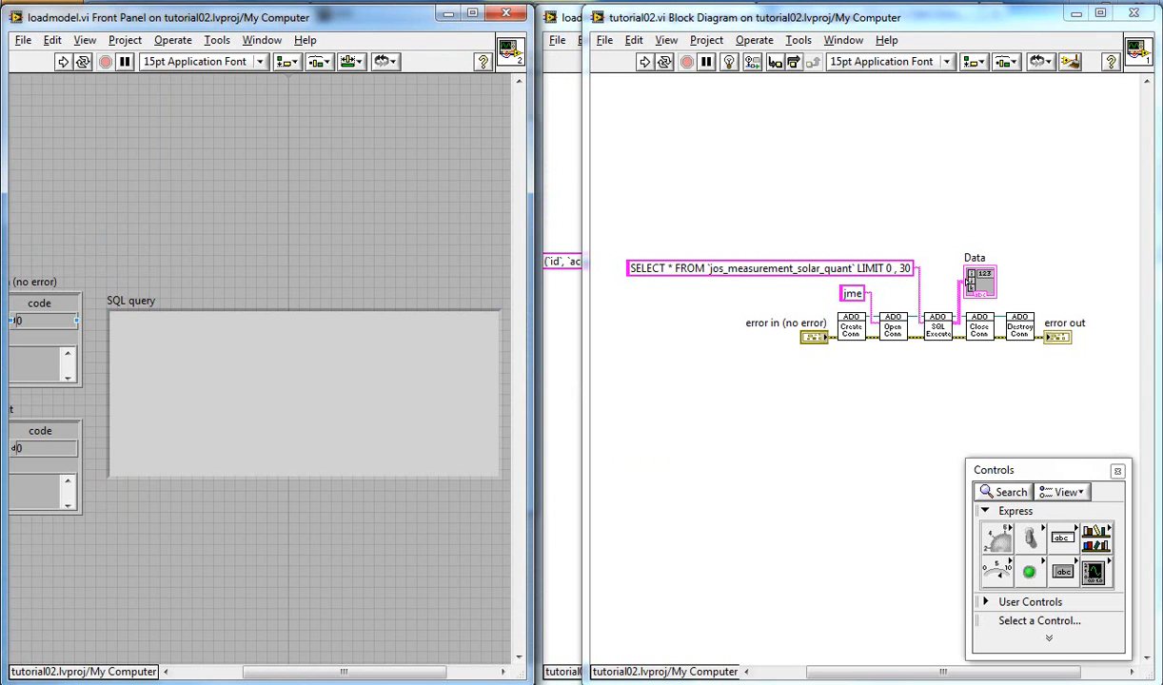
click(138, 589)
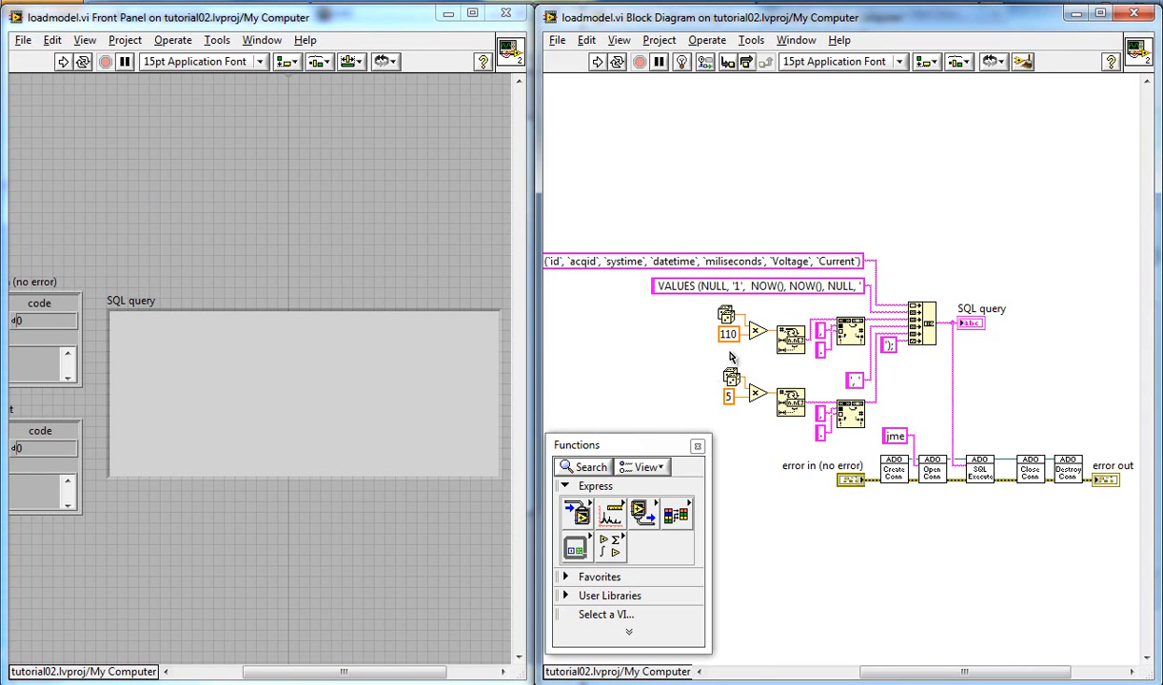
click(730, 267)
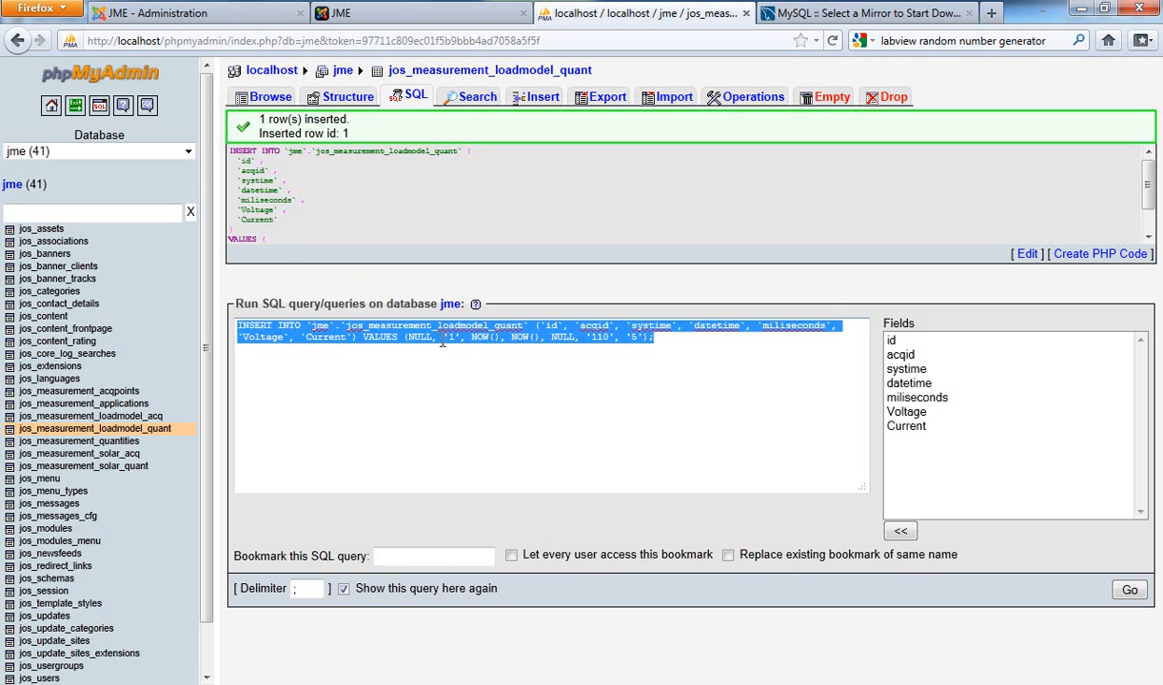
mouse_move(4, 285)
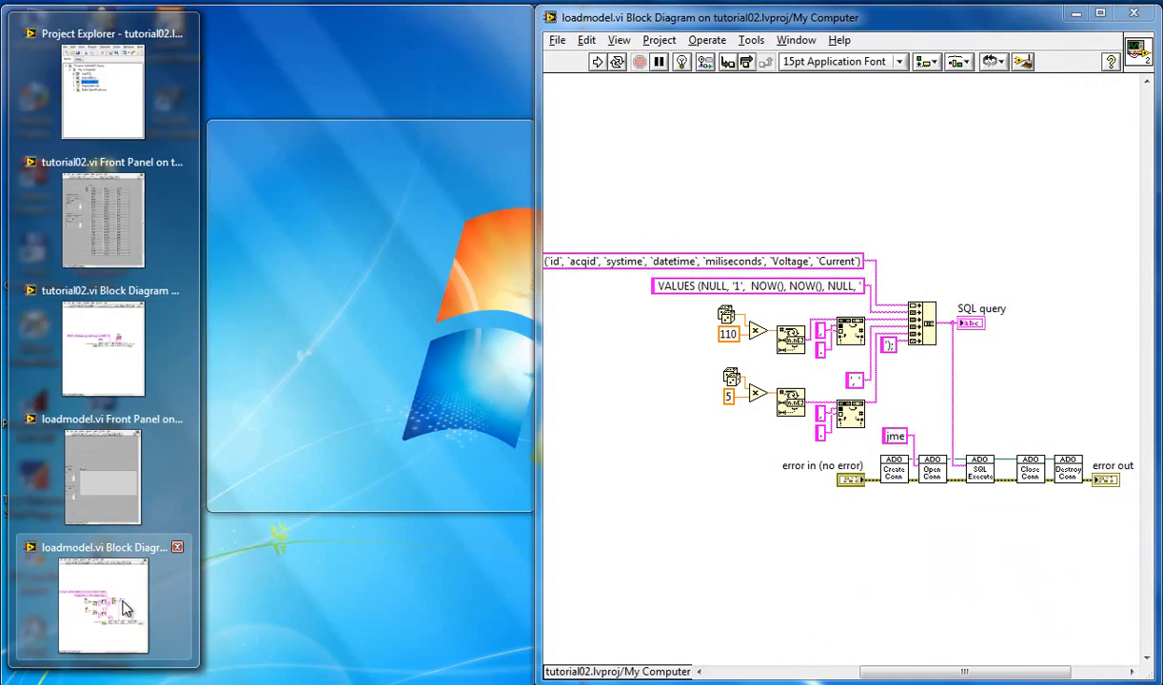
click(124, 608)
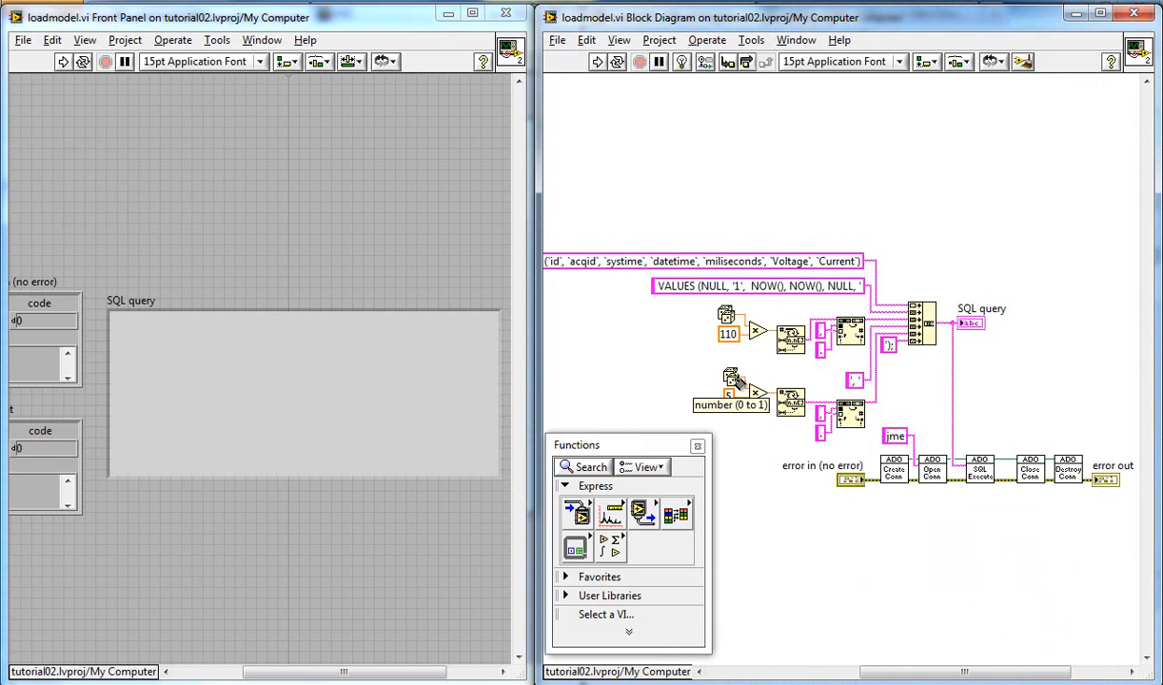
Step: Examine how the loadmodel.vi block diagram builds the SQL query from random numbers, string conversion and concatenated text
click(739, 377)
key(Escape)
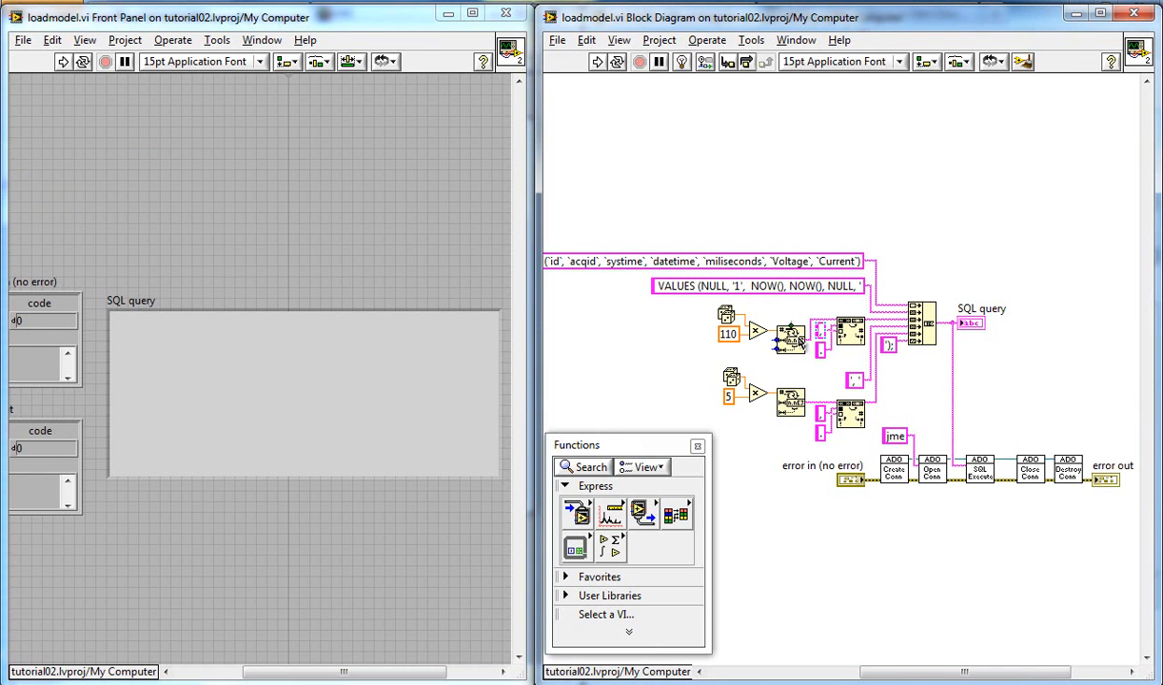
click(823, 353)
click(822, 354)
click(890, 349)
drag(967, 671, 999, 674)
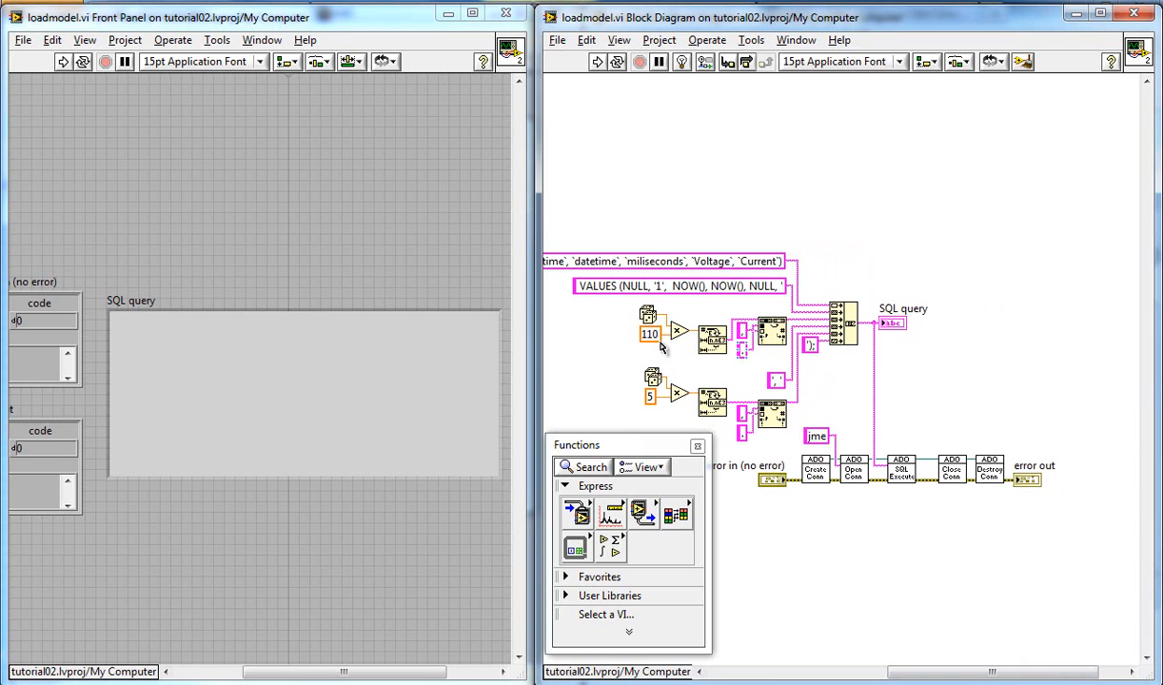
drag(956, 671, 904, 675)
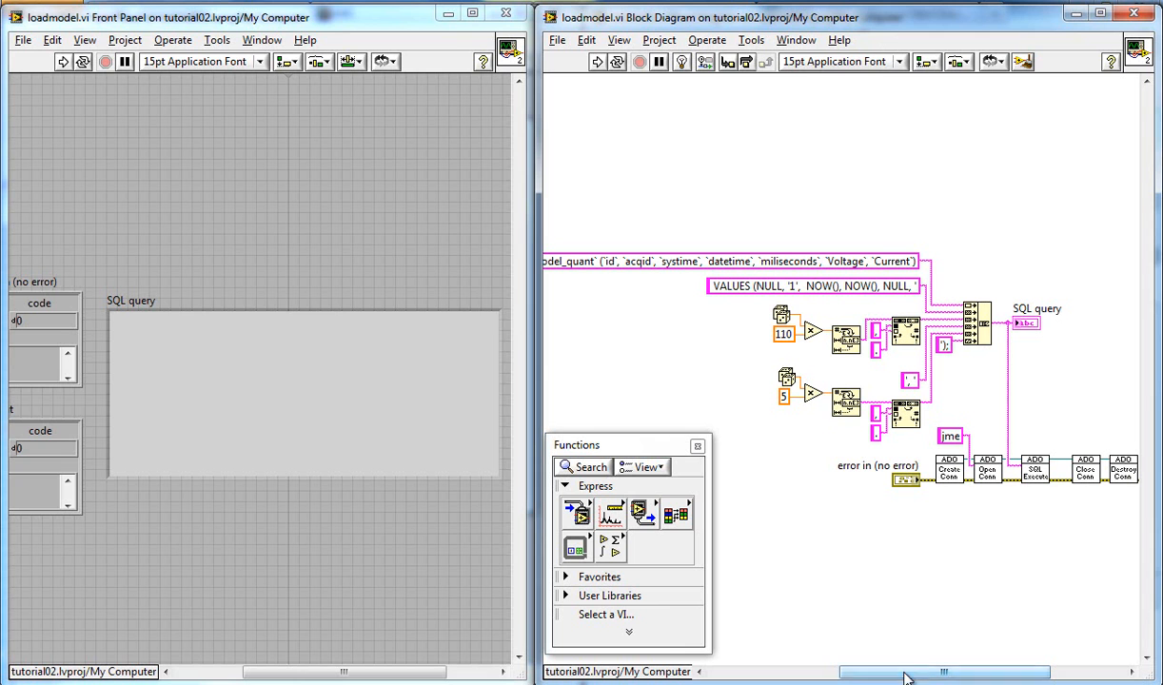
Step: Run loadmodel.vi once, inspect the generated SQL query on its front panel, and start running it continuously
click(595, 64)
drag(306, 344, 116, 320)
click(328, 383)
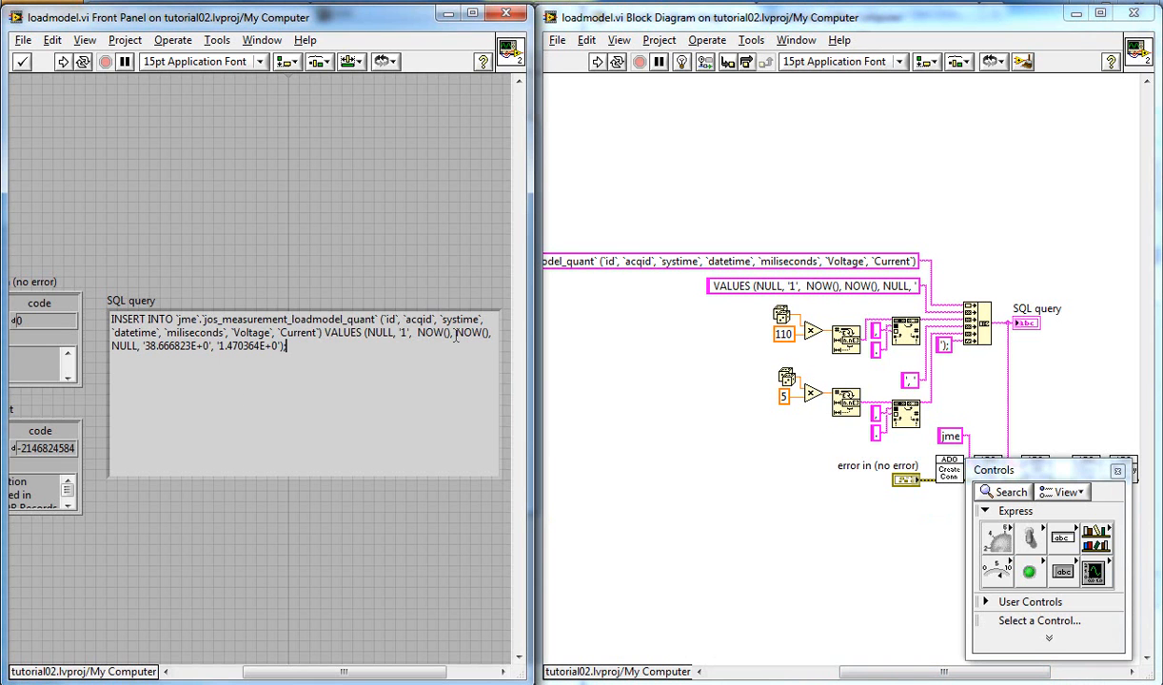
click(617, 61)
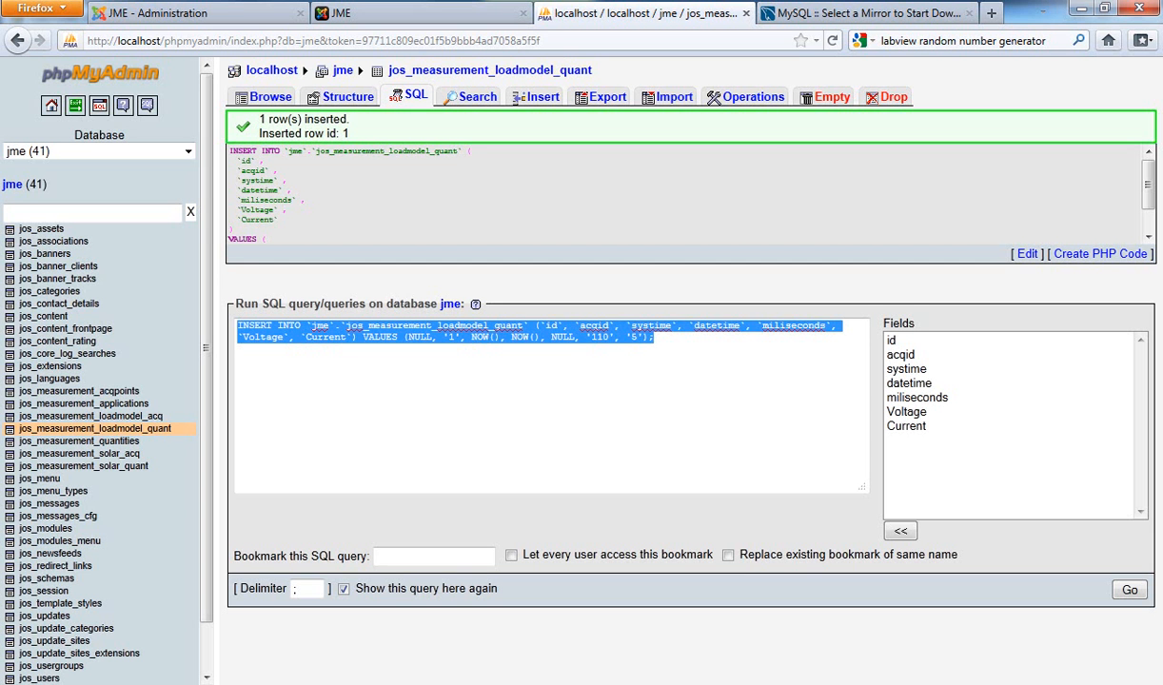
Step: Switch to the JME site in Firefox and display the last 30 entries for the LoadModel application
click(399, 19)
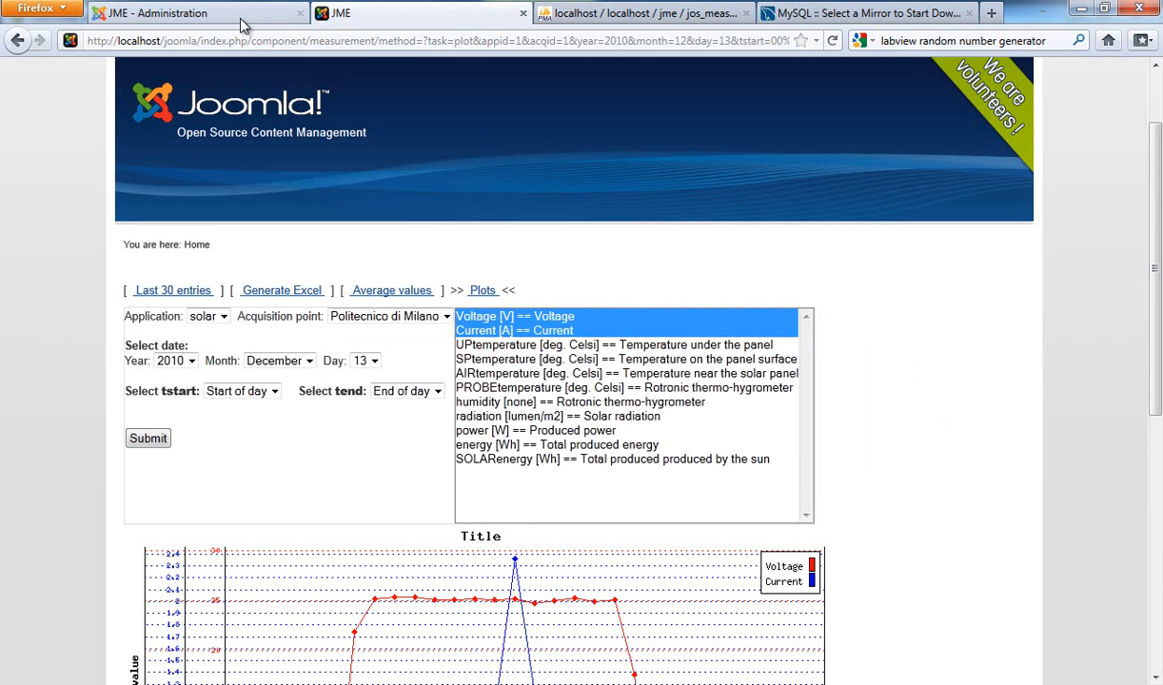
click(176, 292)
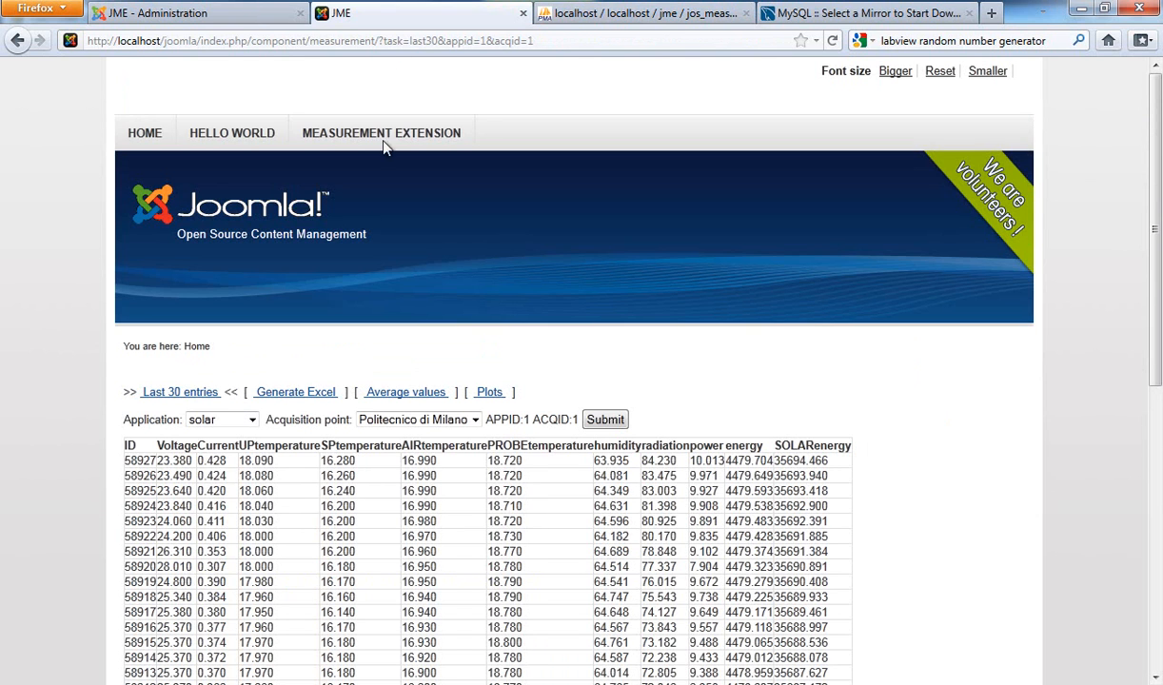
click(252, 421)
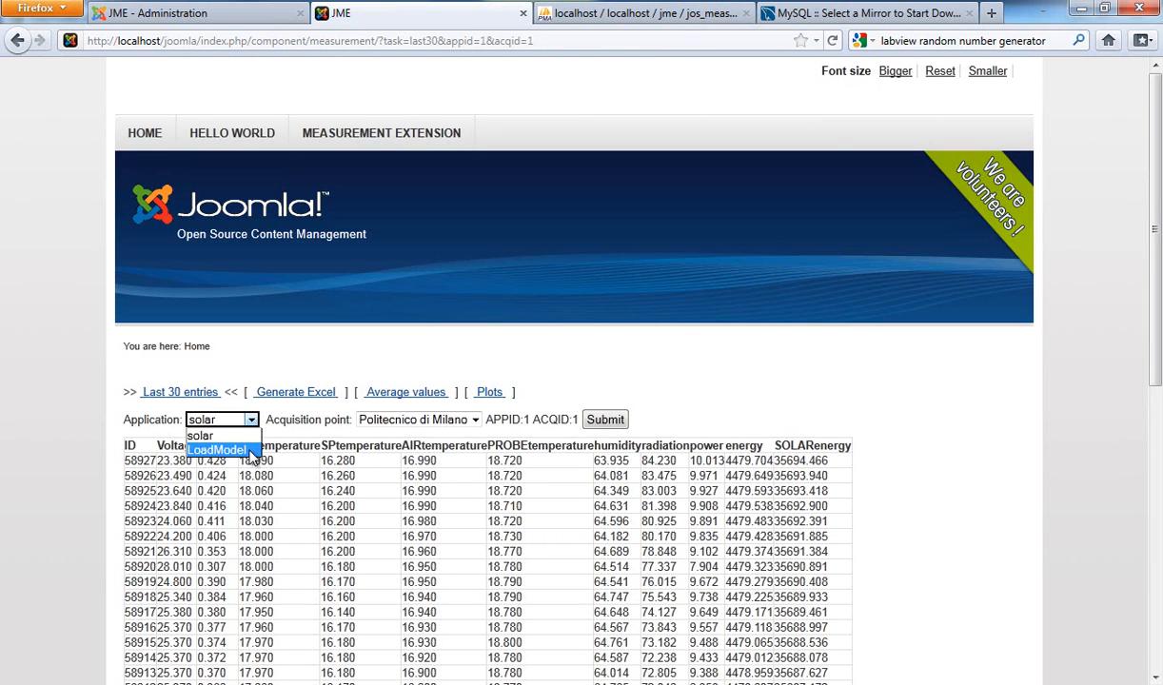
click(219, 450)
click(607, 422)
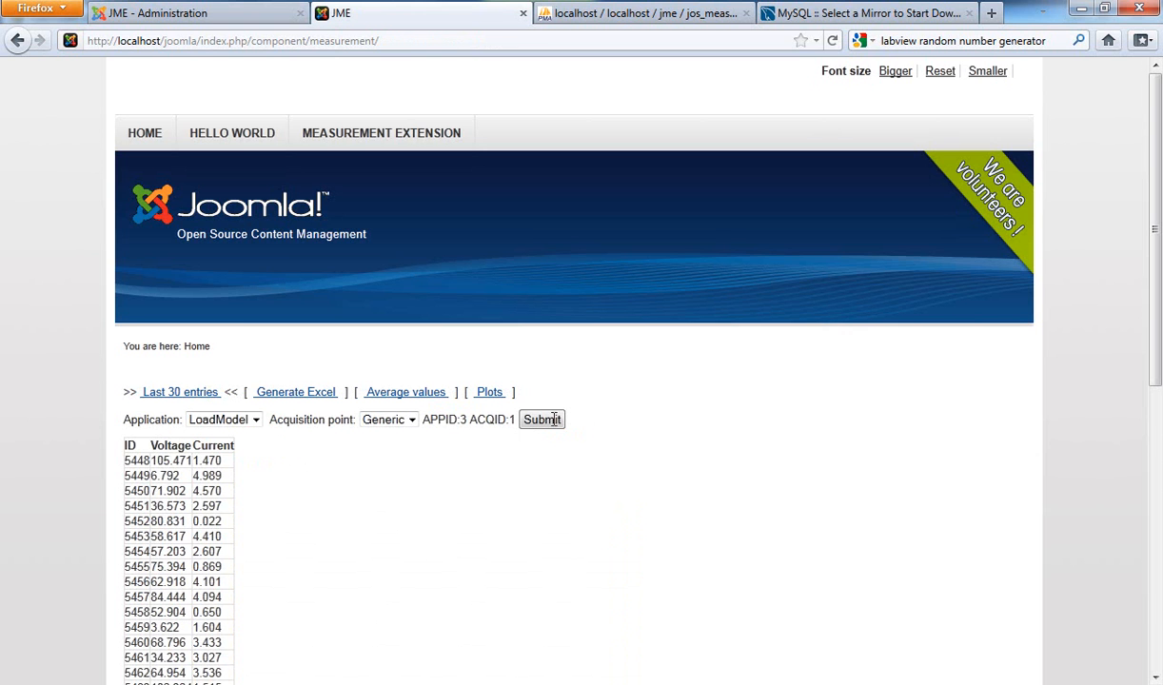
Step: Refresh the last 30 LoadModel entries twice to check for newly recorded measurements
scroll(451, 440, down, 2)
scroll(451, 439, down, 2)
click(541, 216)
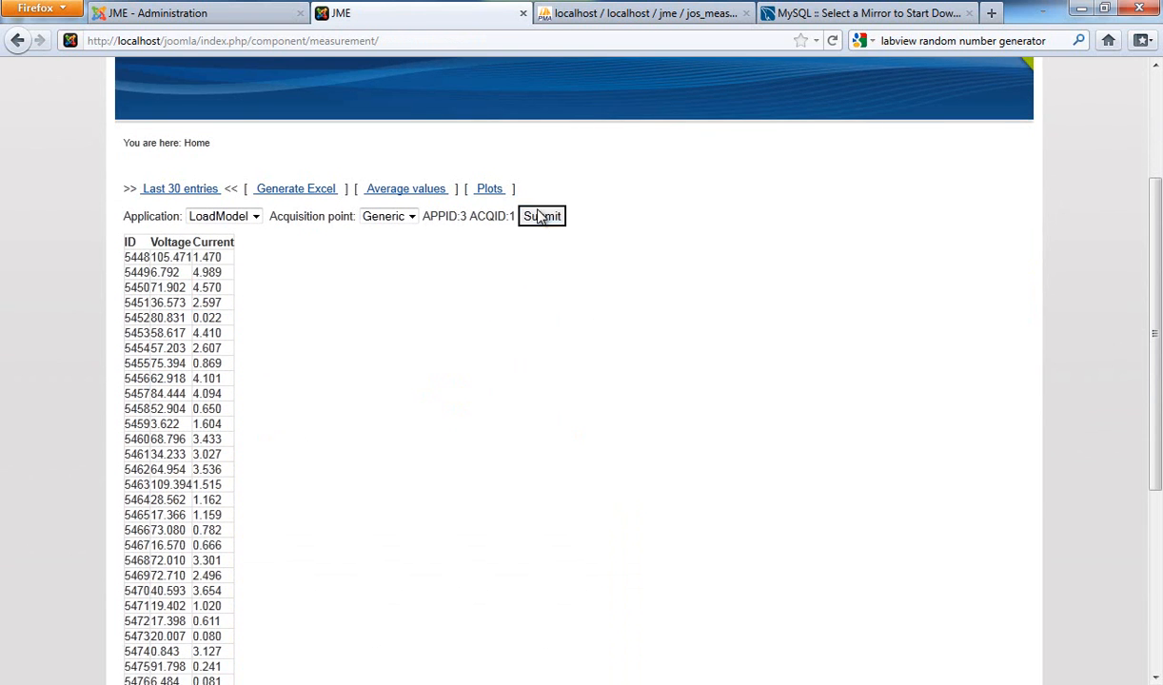
scroll(214, 404, down, 2)
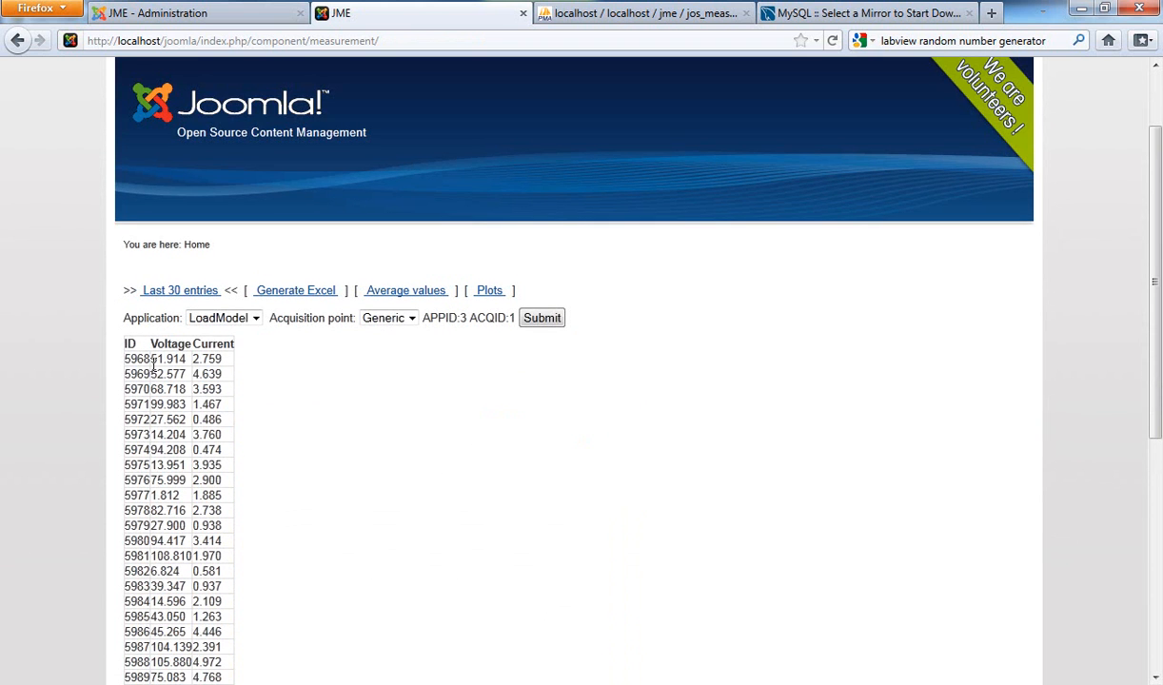
click(549, 319)
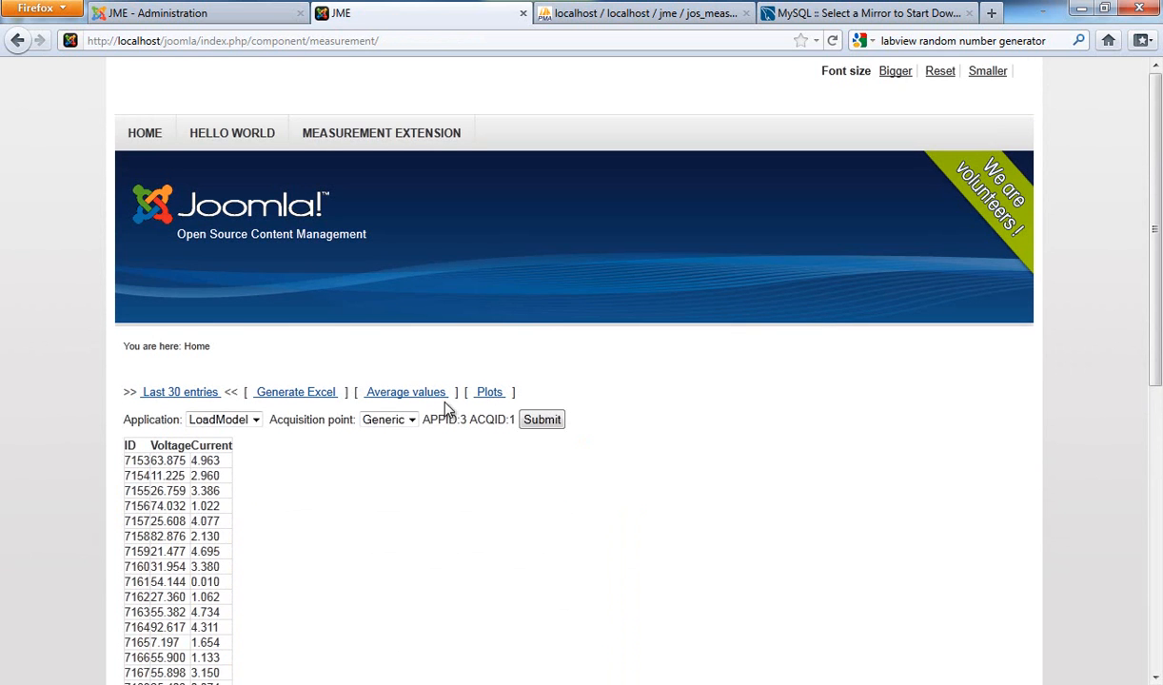
Step: Review the refreshed entries table and highlight the Voltage and Current values in its first row
scroll(224, 486, down, 4)
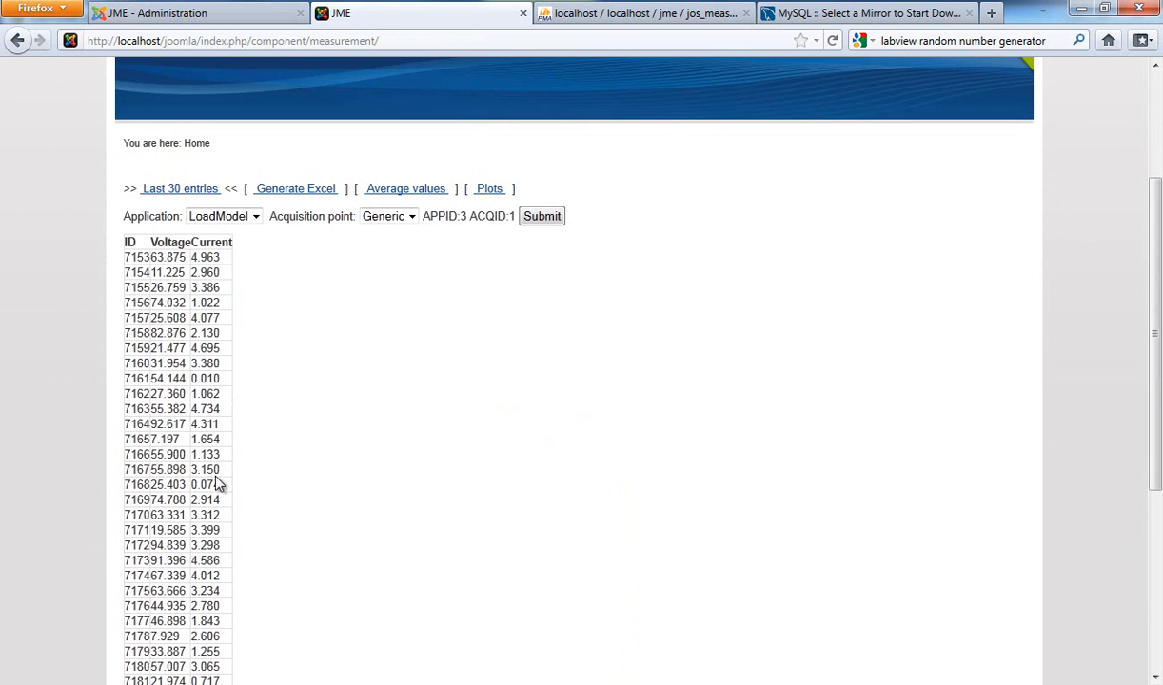
scroll(178, 439, up, 2)
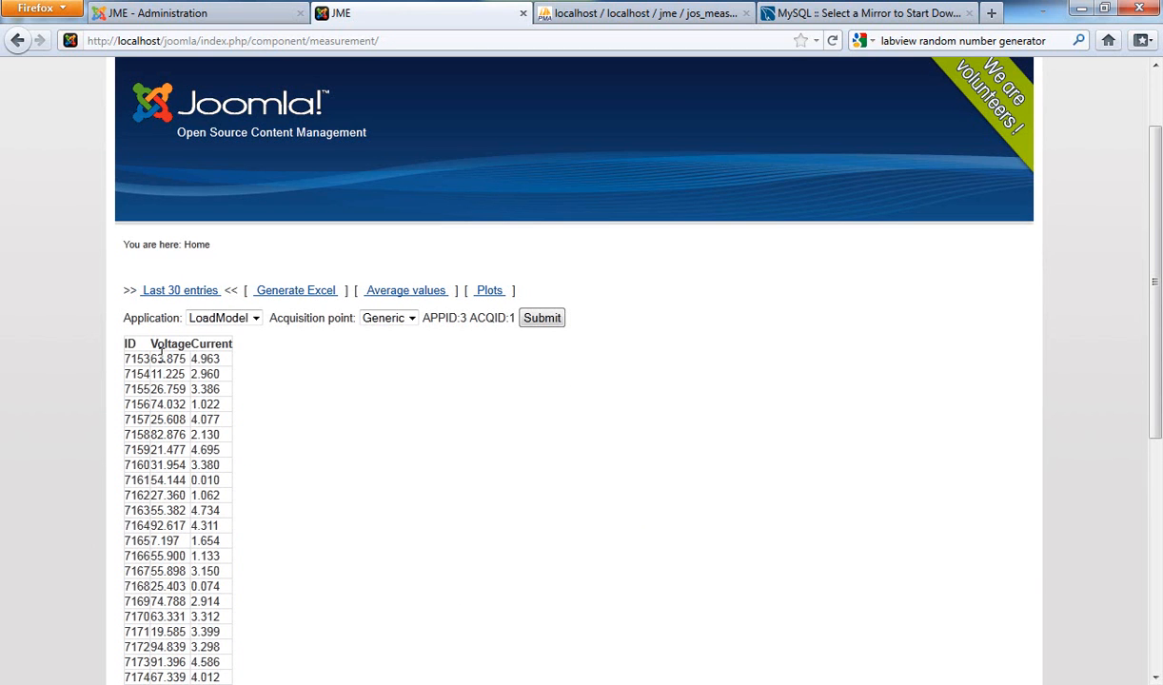
drag(150, 359, 229, 369)
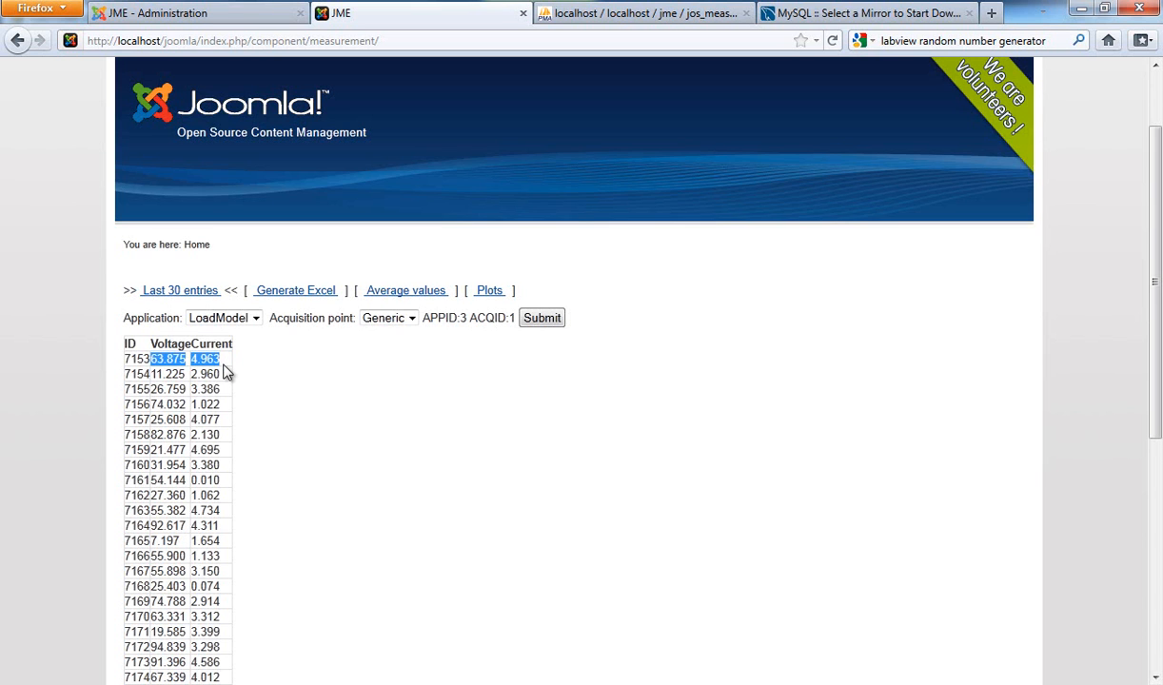
click(228, 368)
Step: Open the Generate Excel form for LoadModel and set the year to 2011
click(295, 295)
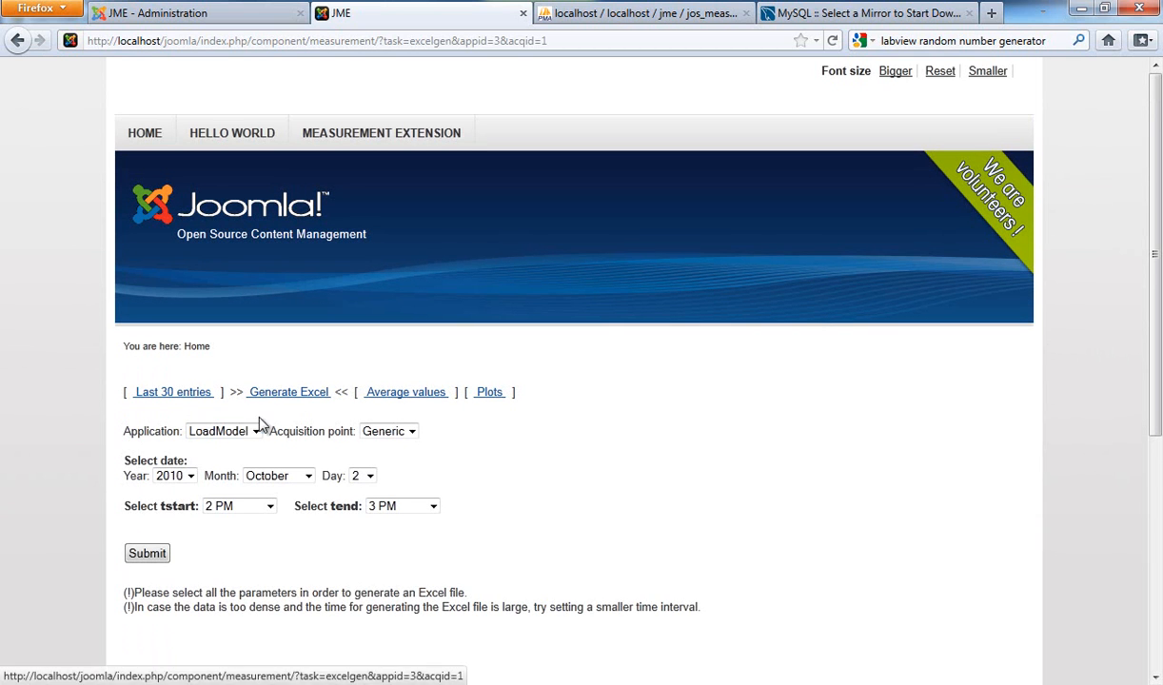
click(179, 475)
click(166, 506)
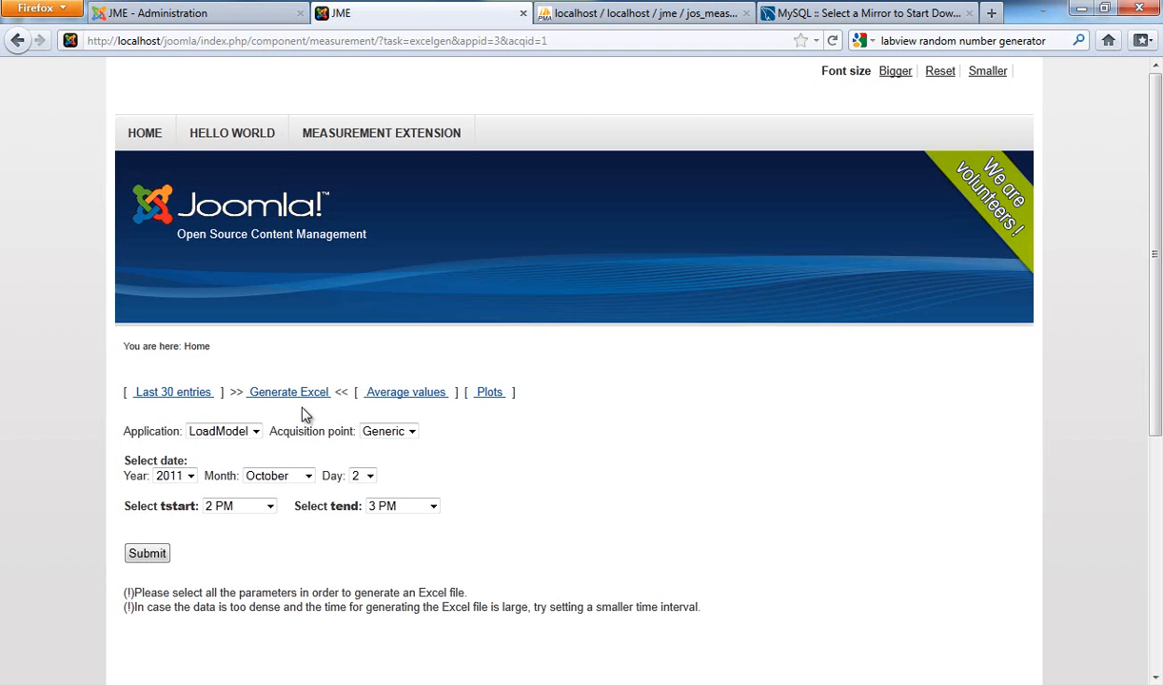
Step: Calculate the LoadModel average values with tstart set to 4 AM and tend set to 5 AM
click(394, 396)
click(400, 395)
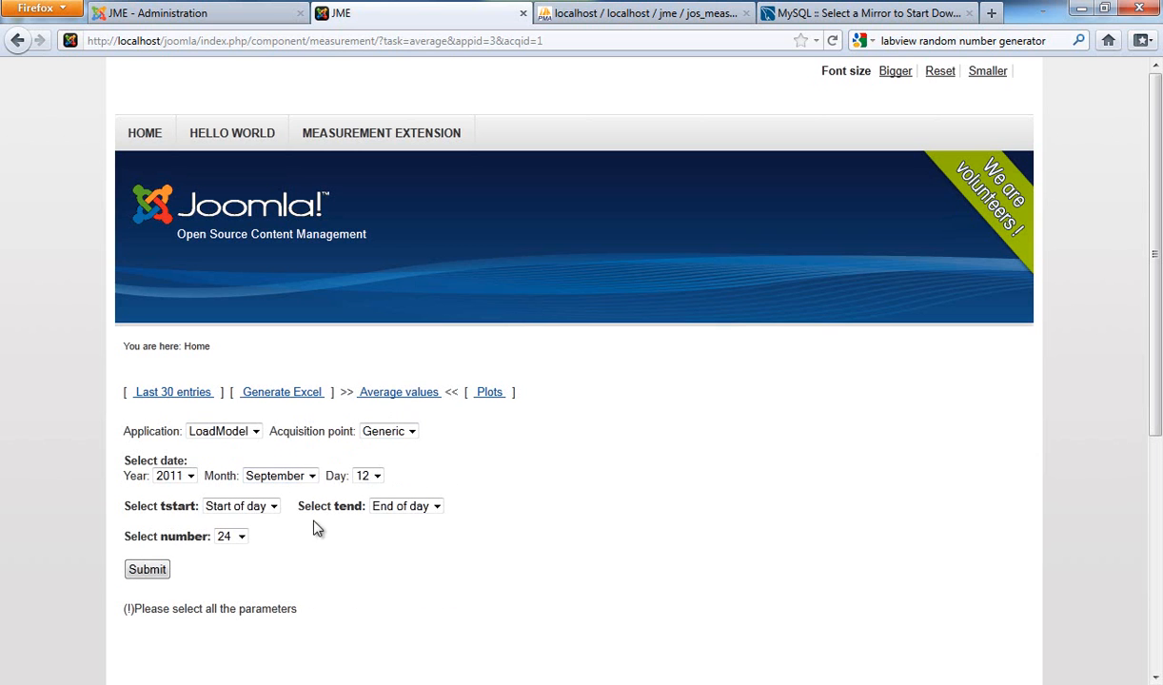
click(273, 508)
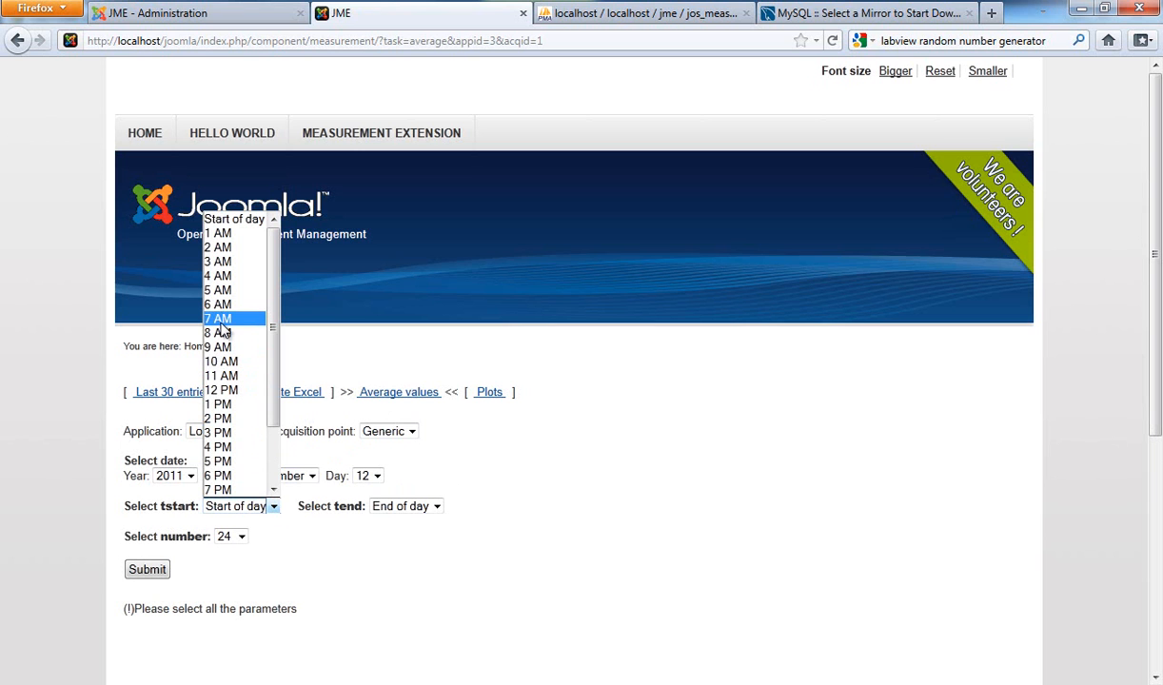
click(224, 276)
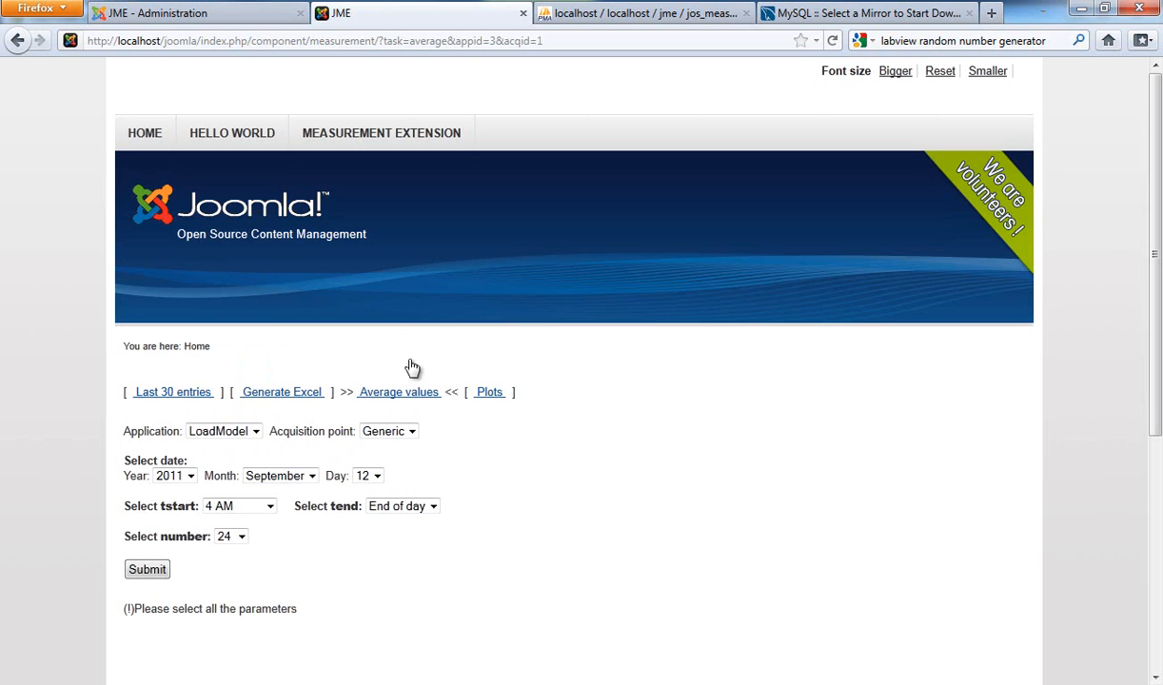
click(402, 506)
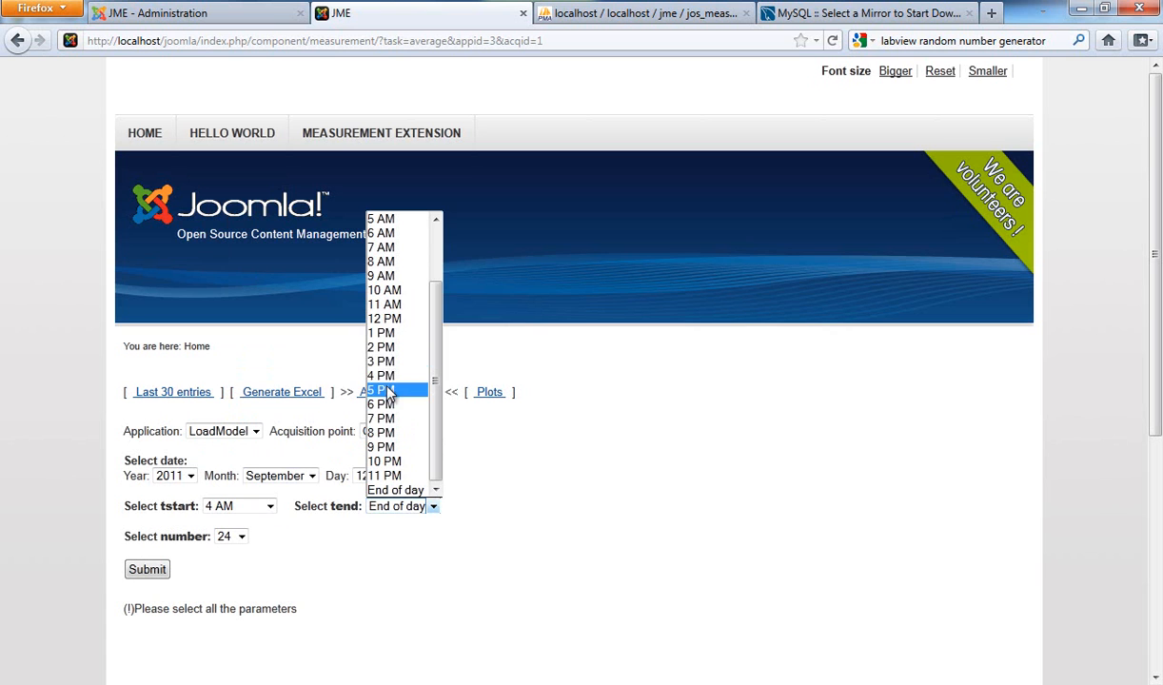
click(389, 390)
click(391, 513)
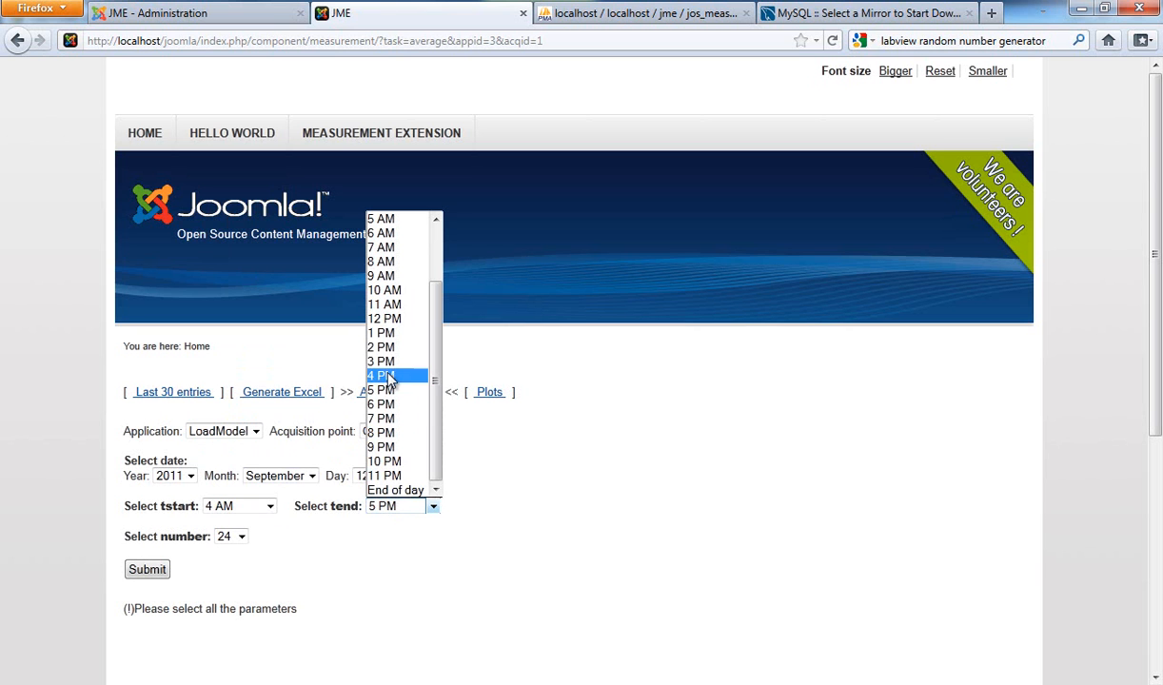
click(390, 224)
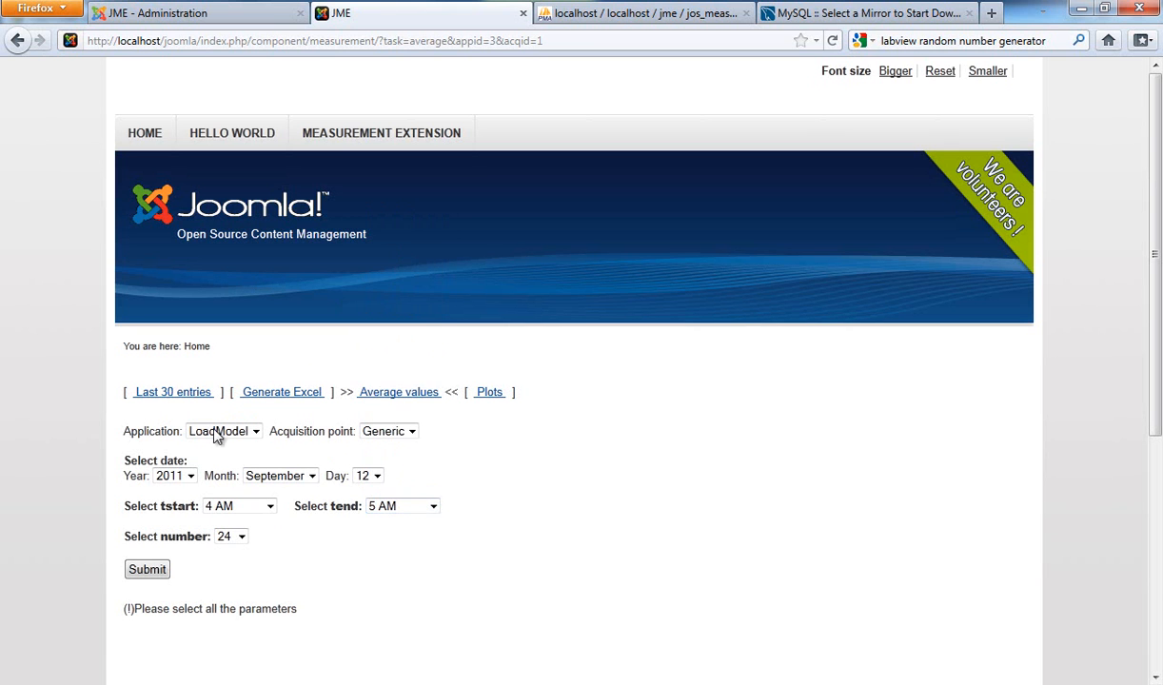
click(159, 569)
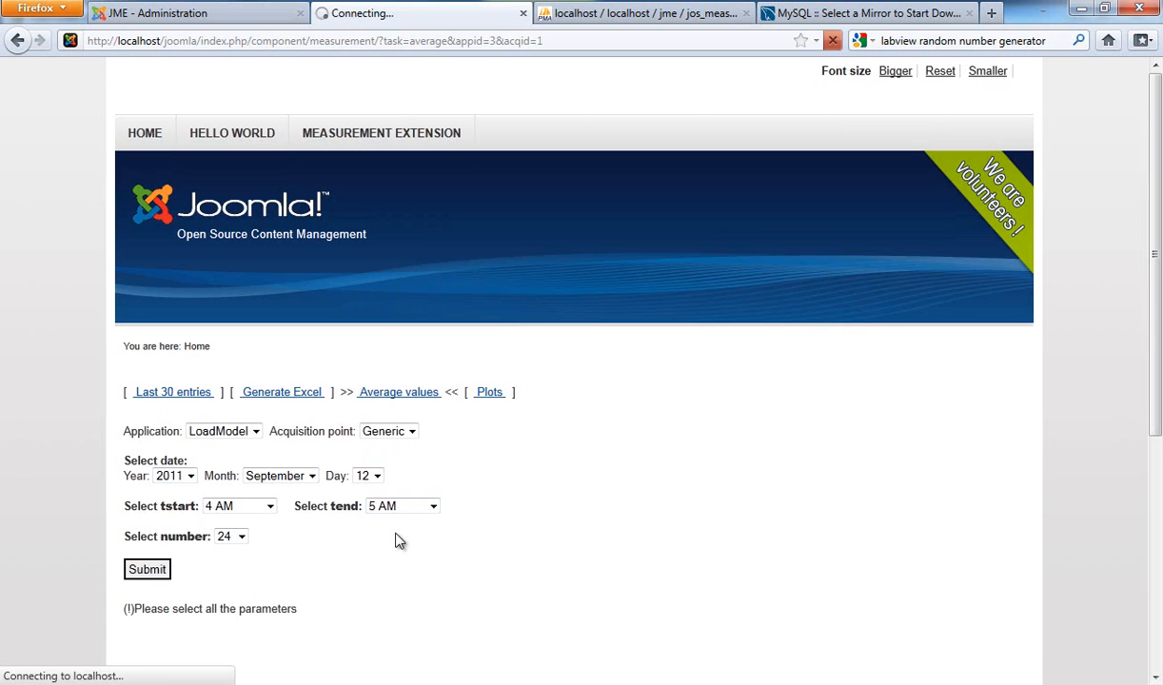
Step: Examine the average values table, highlighting the rows up to 18 and then rows 19 and 20
scroll(407, 538, down, 7)
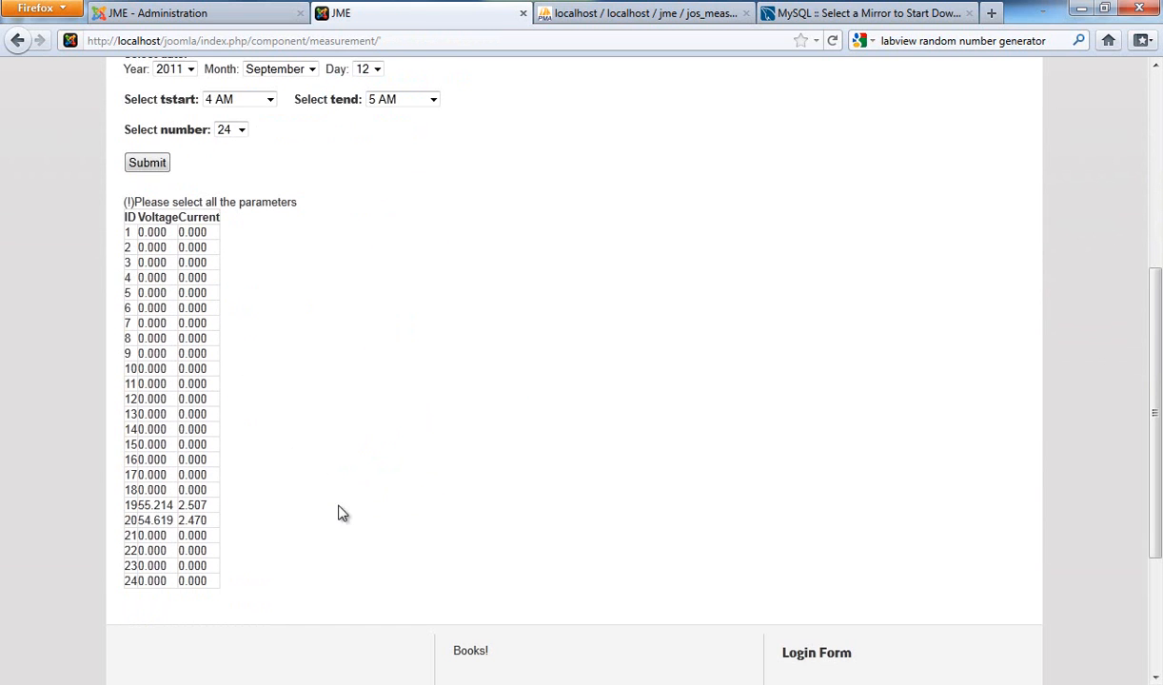
drag(141, 224, 218, 501)
click(218, 501)
drag(127, 505, 218, 529)
Step: Plot LoadModel's Voltage and Current together from 4 AM to 5 AM and inspect the chart
scroll(396, 482, up, 5)
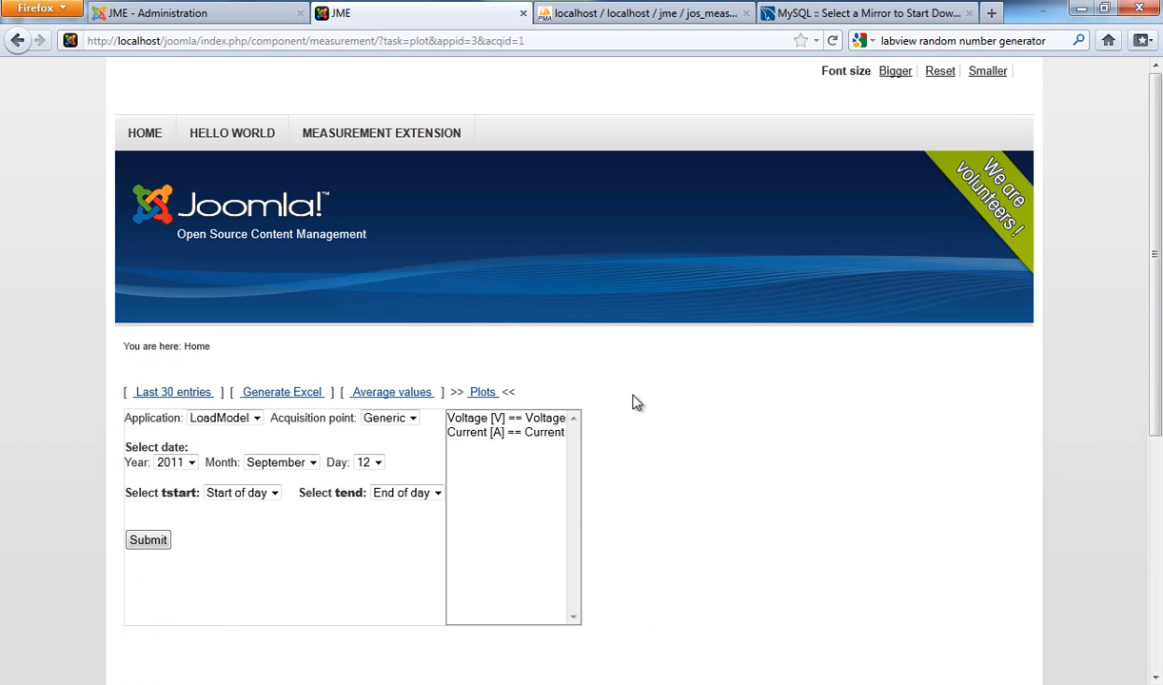
click(522, 421)
shift+click(522, 433)
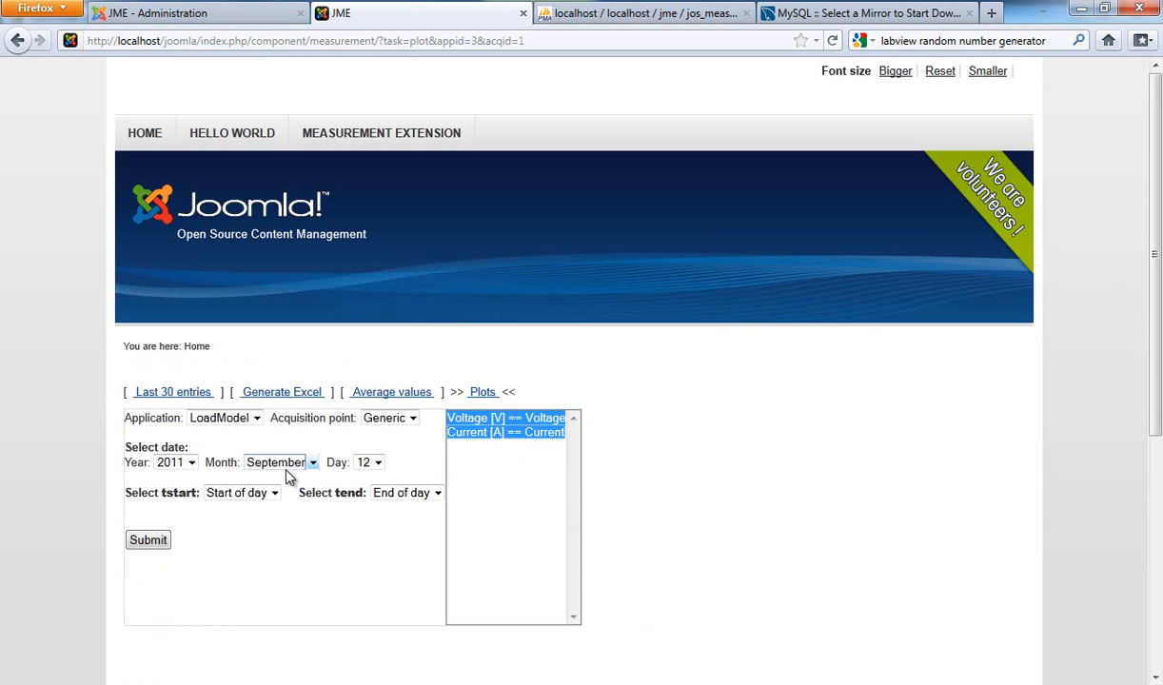
click(272, 492)
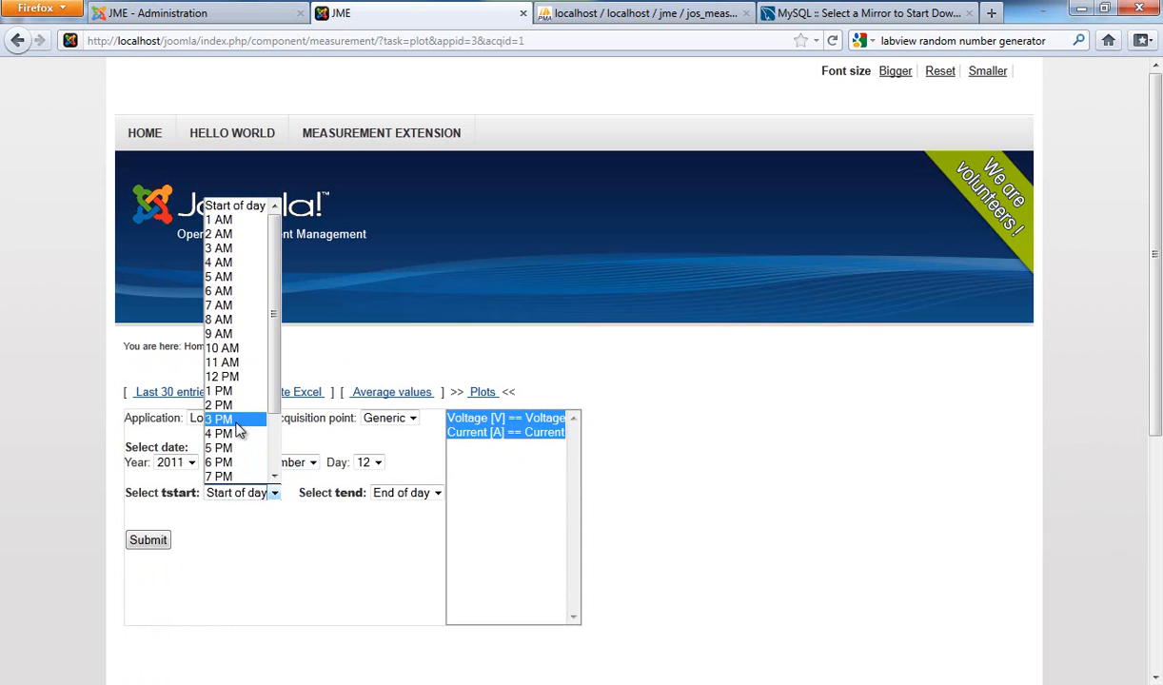
click(229, 263)
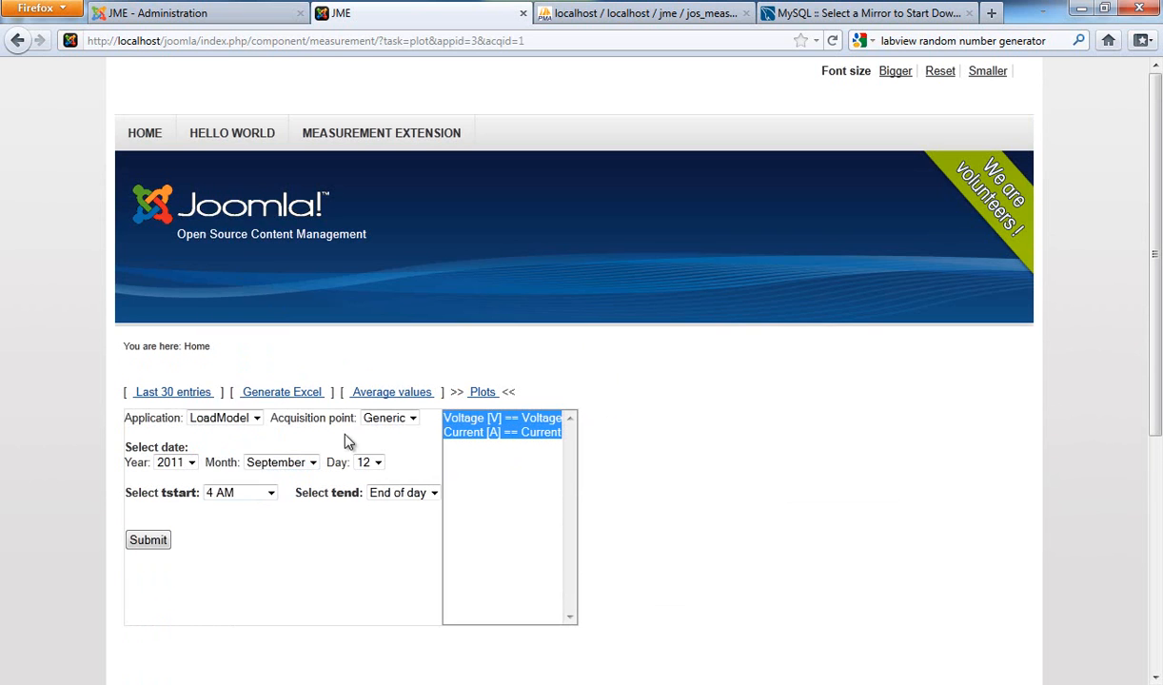
click(388, 493)
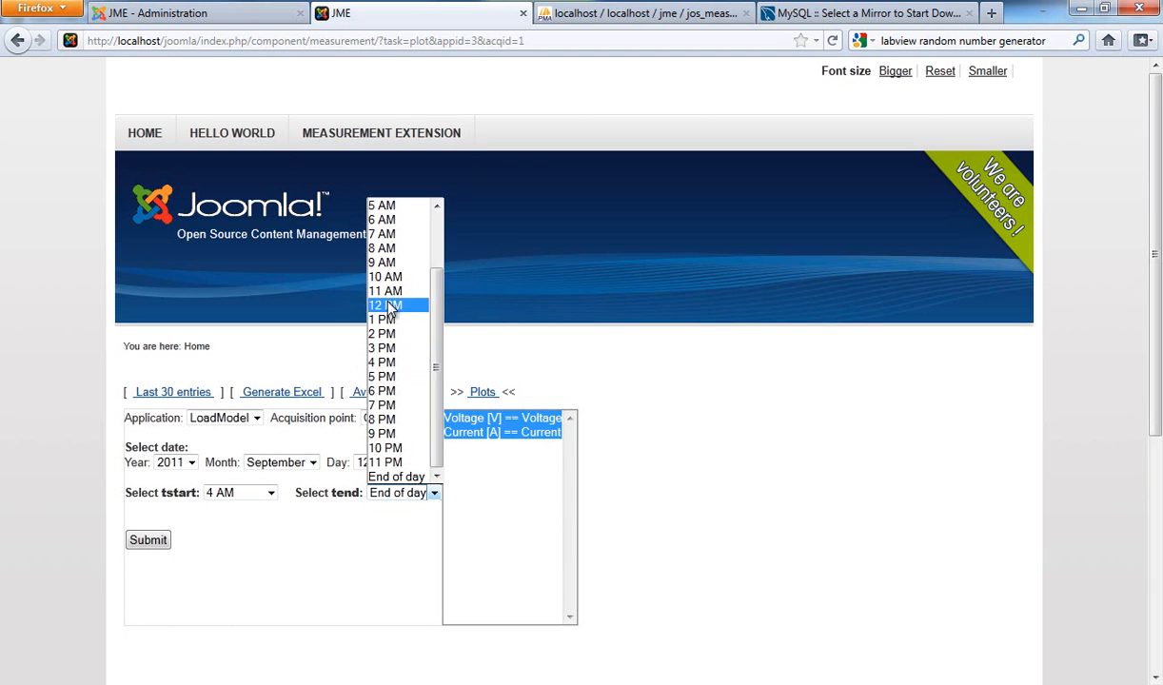
click(381, 206)
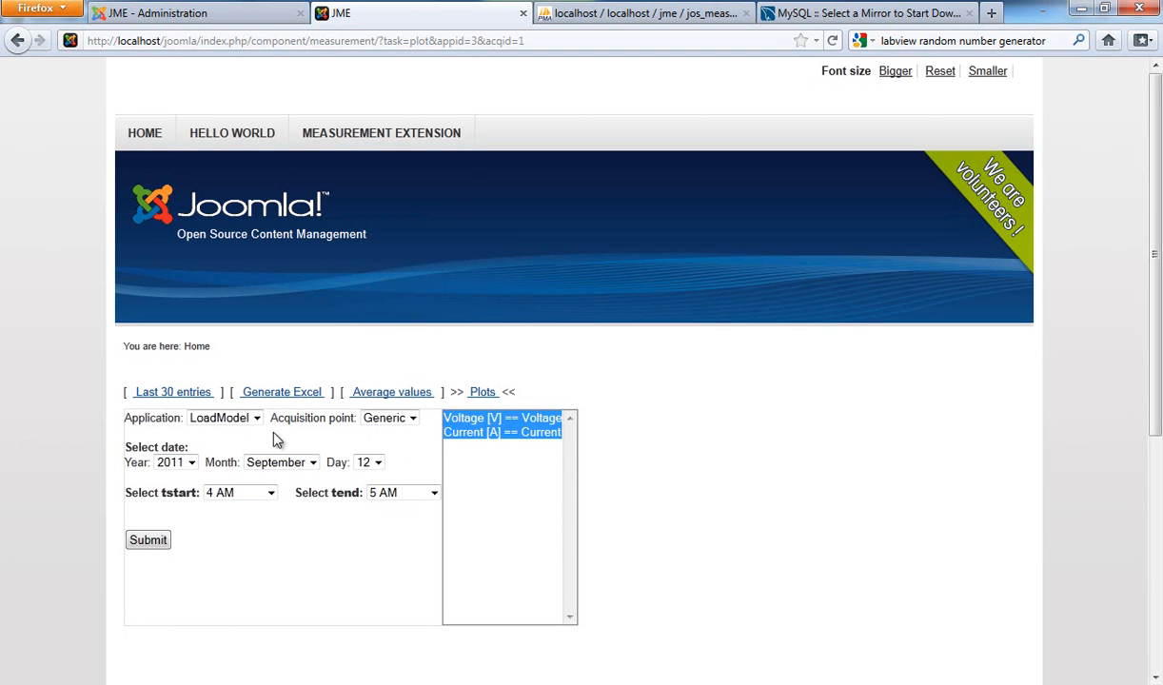
click(154, 549)
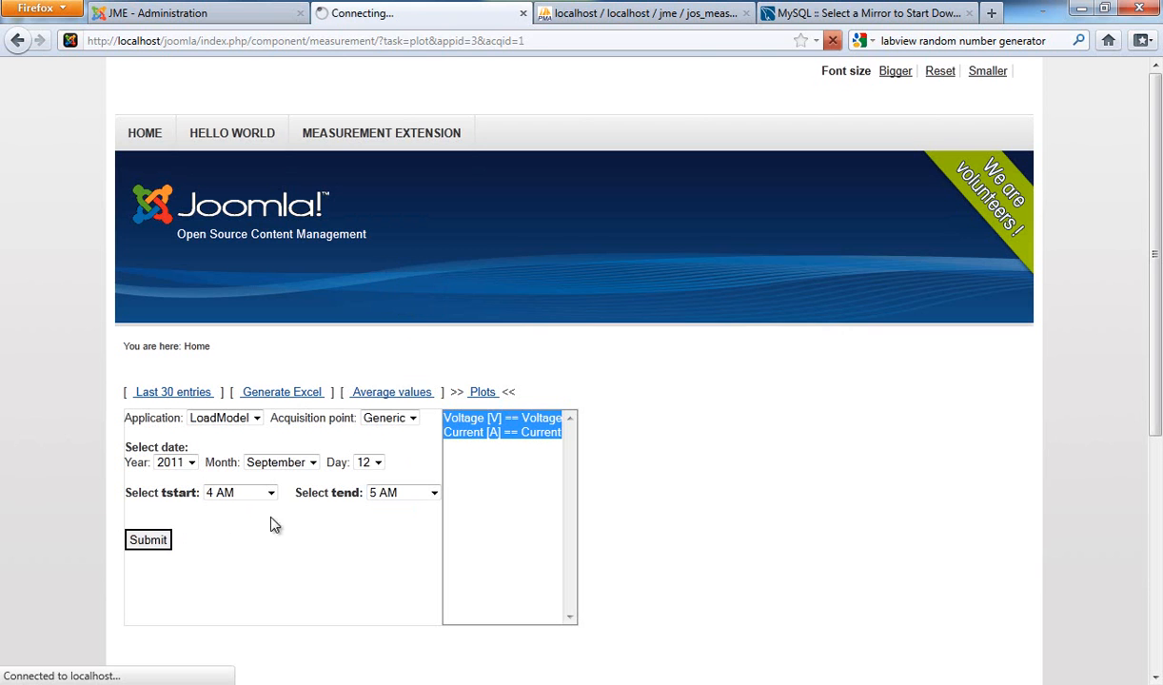
scroll(333, 522, down, 5)
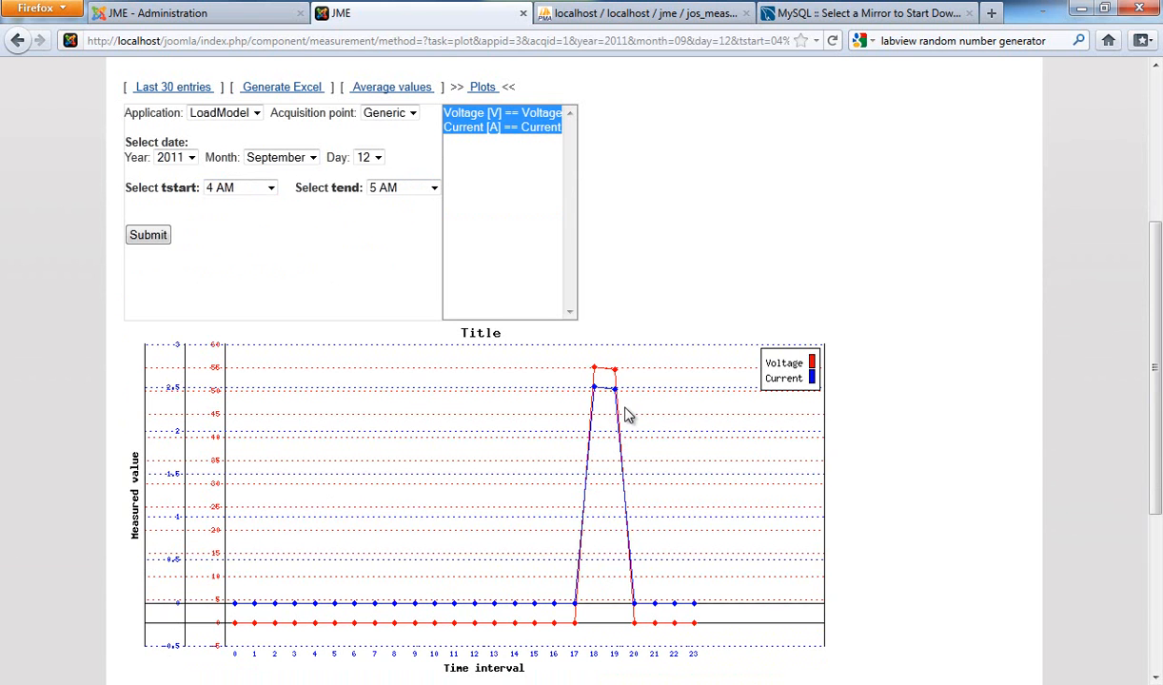
scroll(625, 423, down, 3)
scroll(625, 436, up, 5)
scroll(632, 438, up, 2)
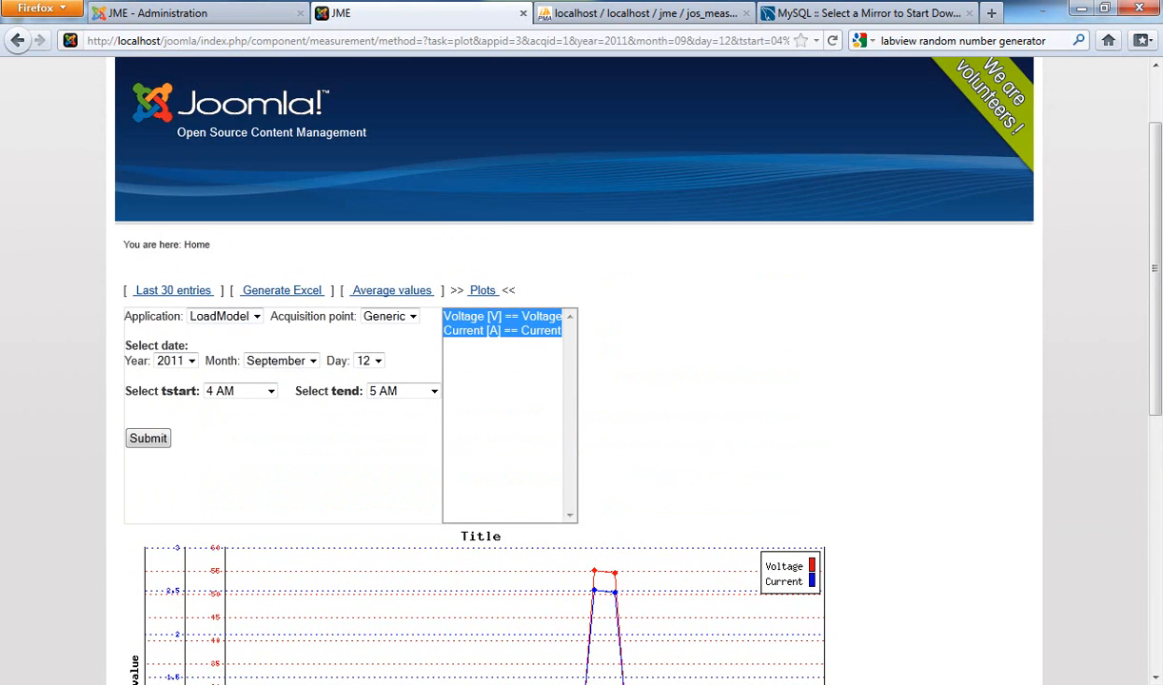
Step: Switch to LabVIEW and show the loadmodel.vi front panel and block diagram
mouse_move(4, 210)
click(105, 100)
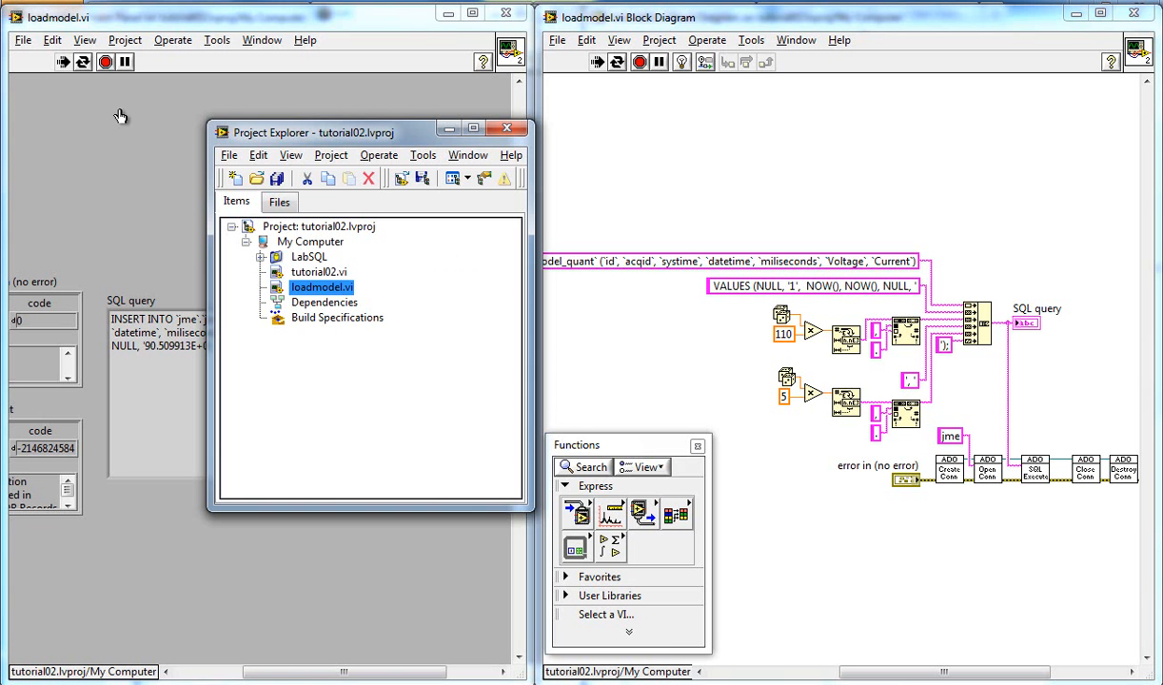